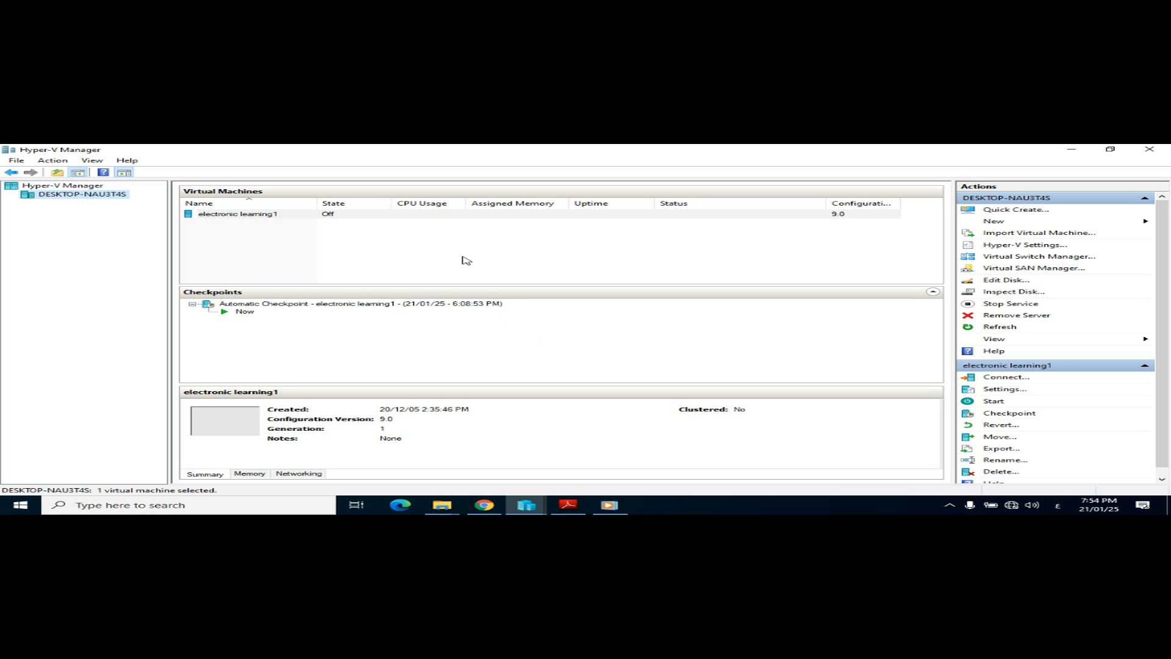
# Step: Connect to the "electronic learning1" virtual machine and start it
pyautogui.click(406, 243)
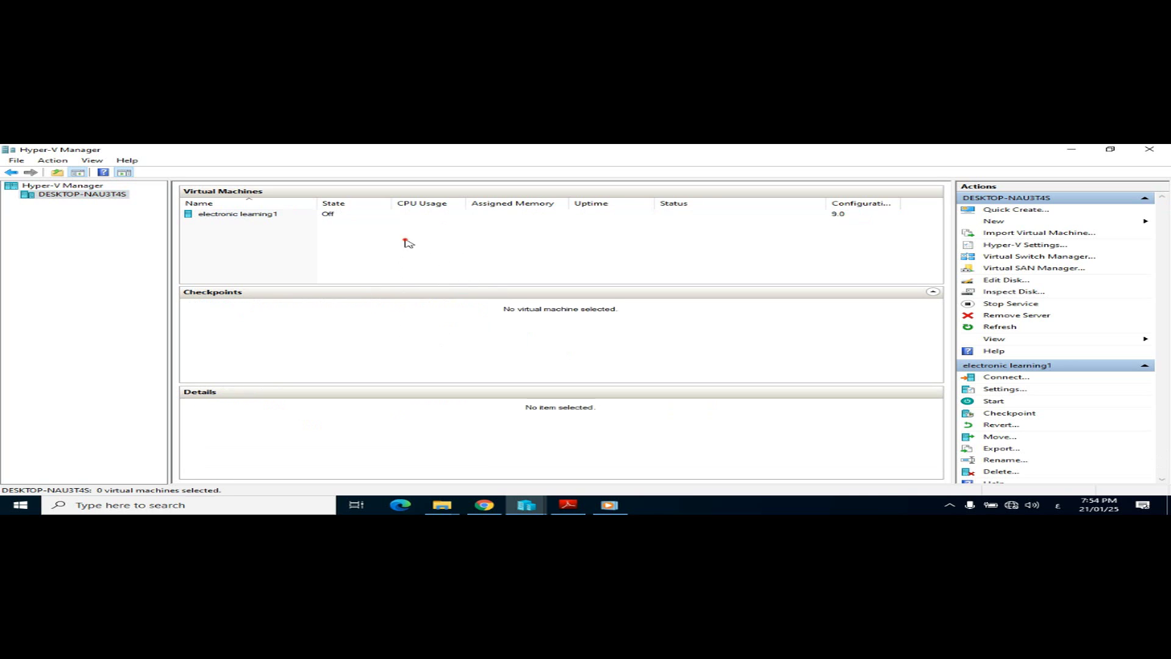
pyautogui.click(258, 214)
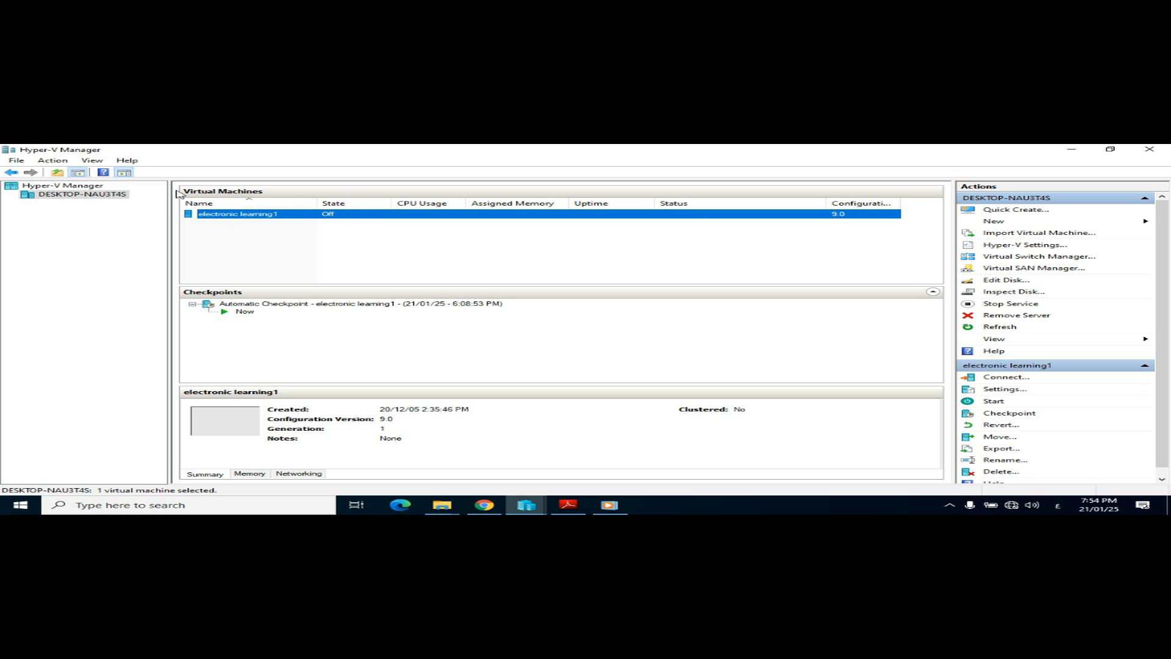
pyautogui.rightClick(363, 217)
pyautogui.click(398, 222)
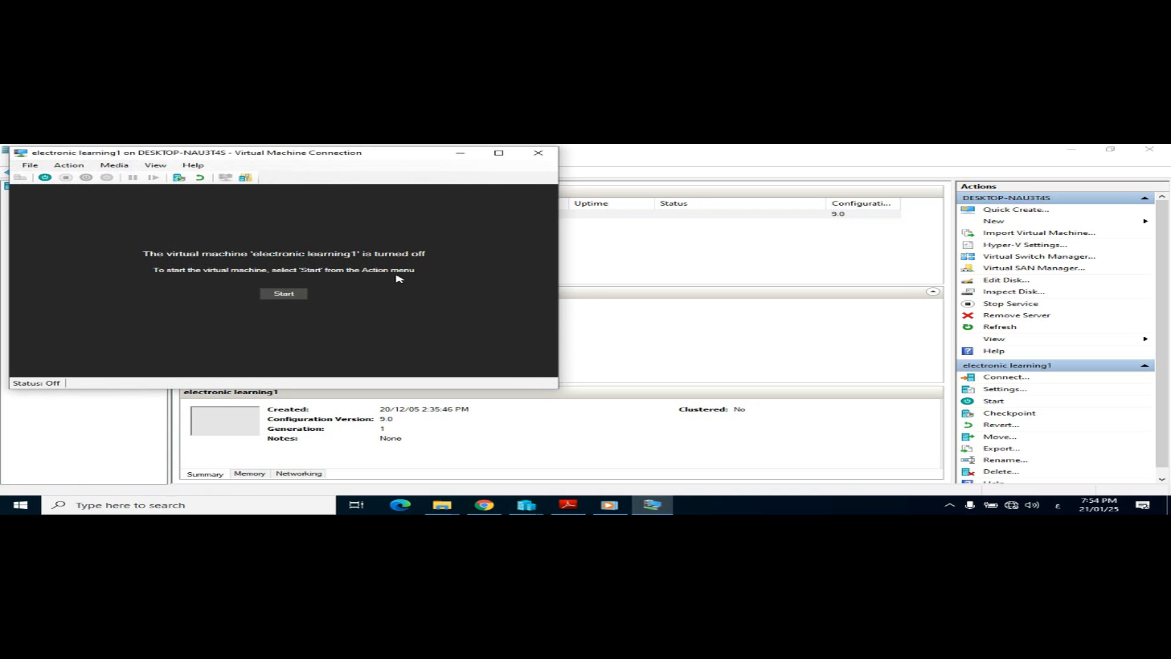
pyautogui.click(282, 293)
pyautogui.click(312, 302)
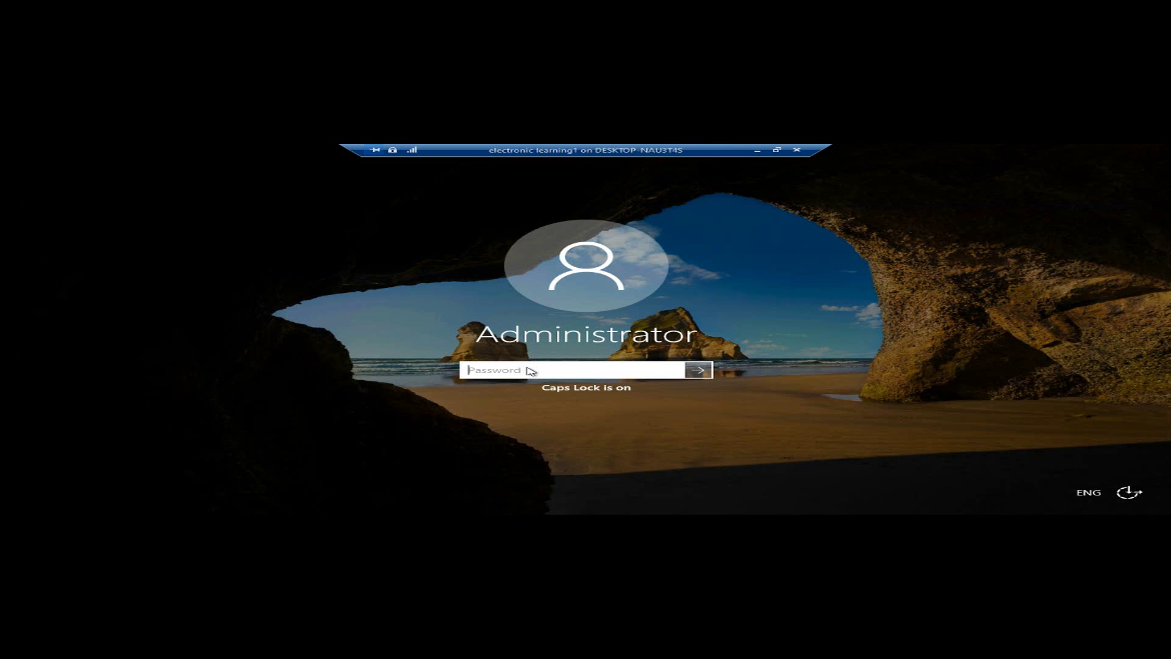
# Step: Sign in to the virtual machine's Administrator account by entering the account password with Caps Lock off
pyautogui.press('capslock')
pyautogui.write('***')
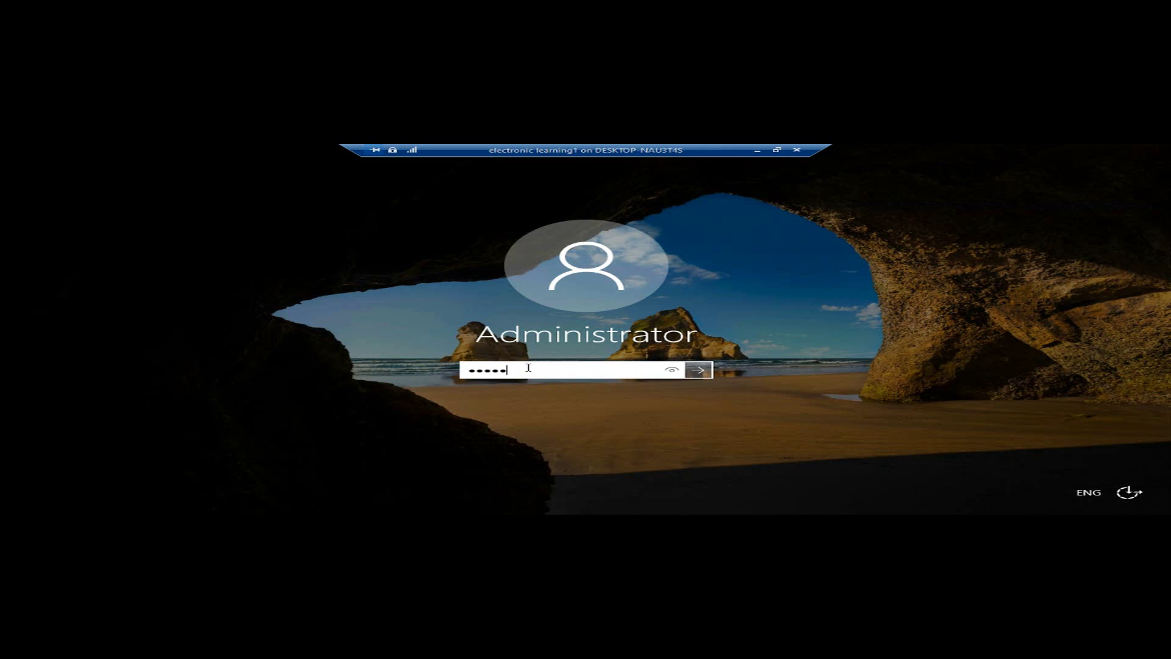
pyautogui.write('****')
pyautogui.press('capslock')
pyautogui.write('*')
pyautogui.press('Return')
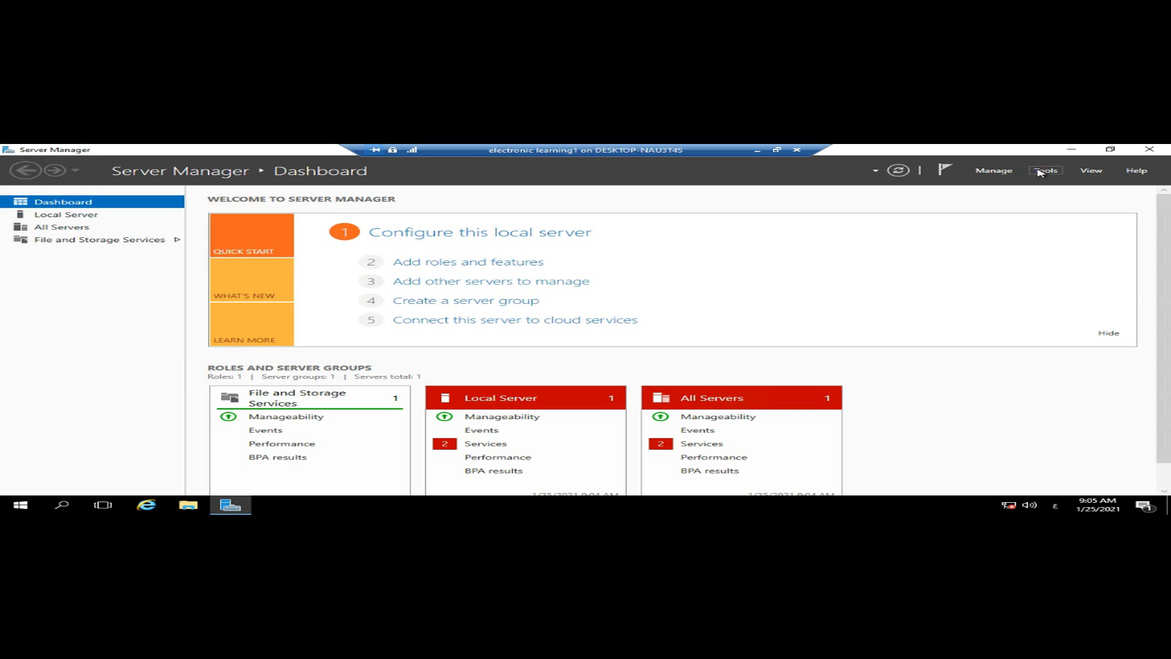
pyautogui.hotkey('alt', 't')
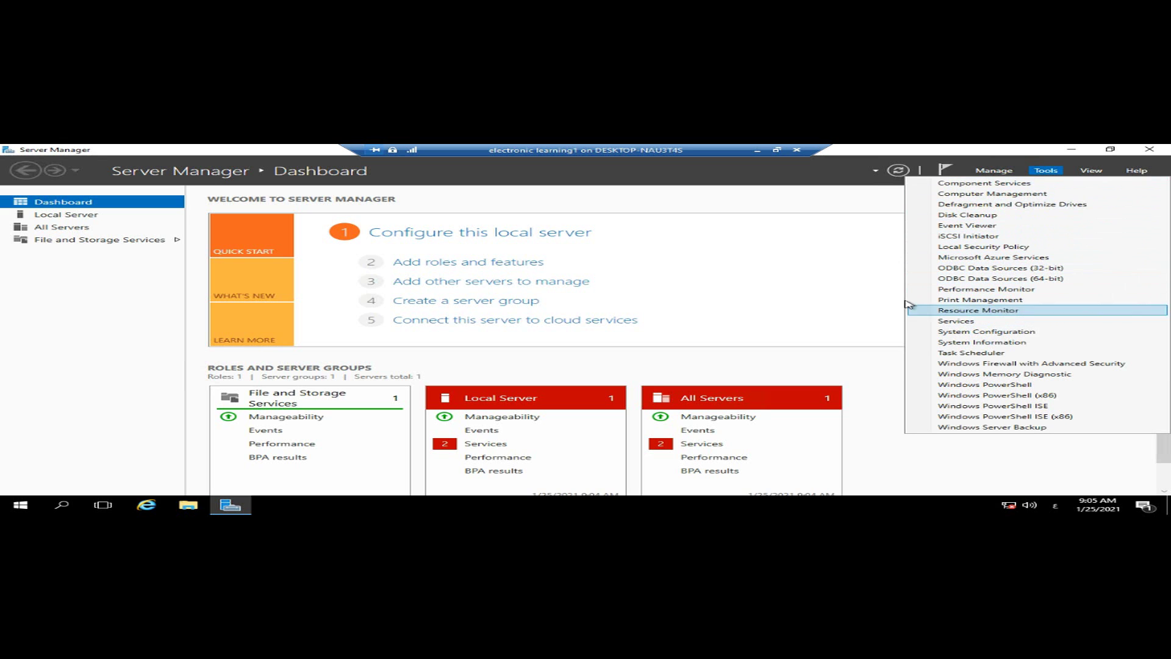
pyautogui.click(767, 180)
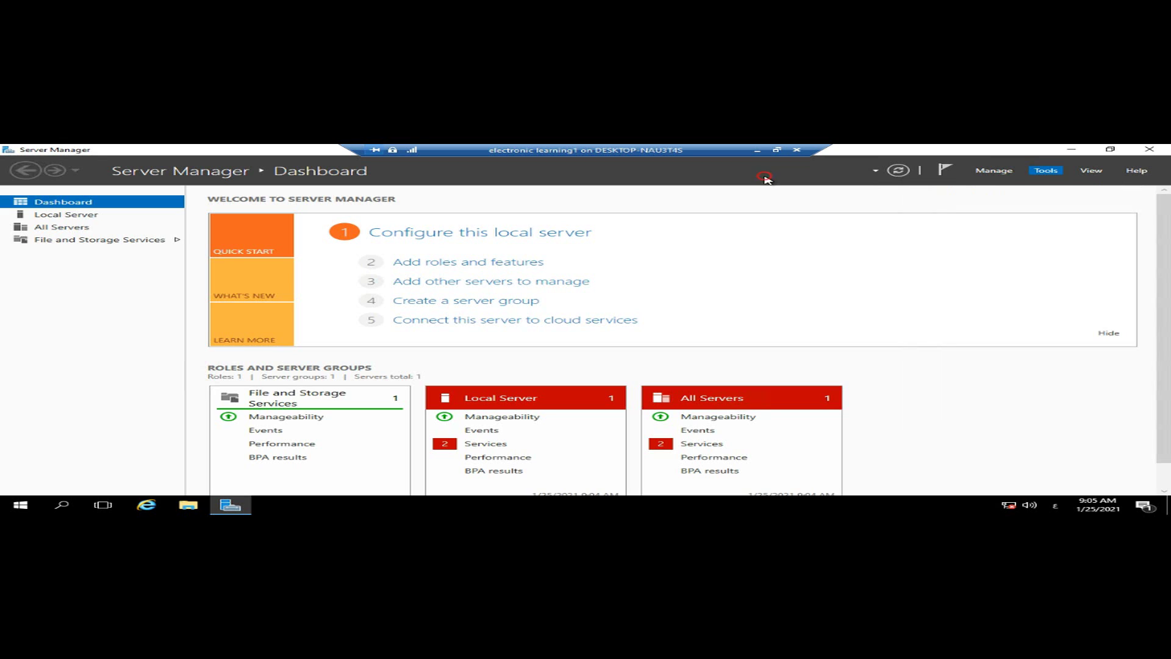
pyautogui.click(767, 179)
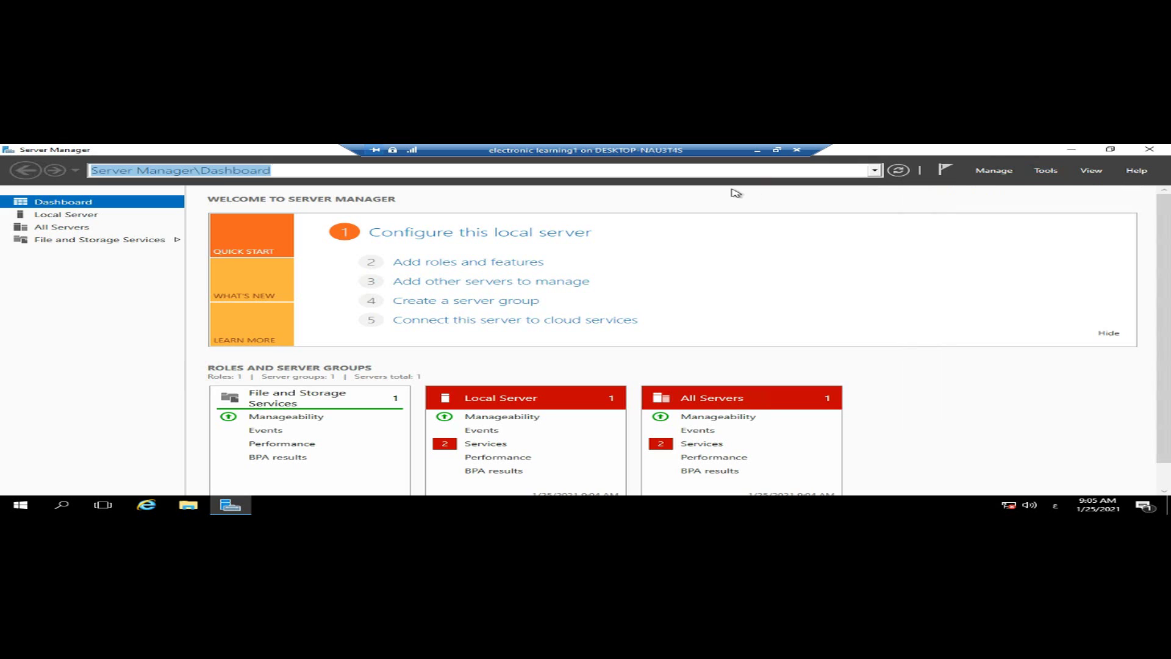
pyautogui.click(610, 204)
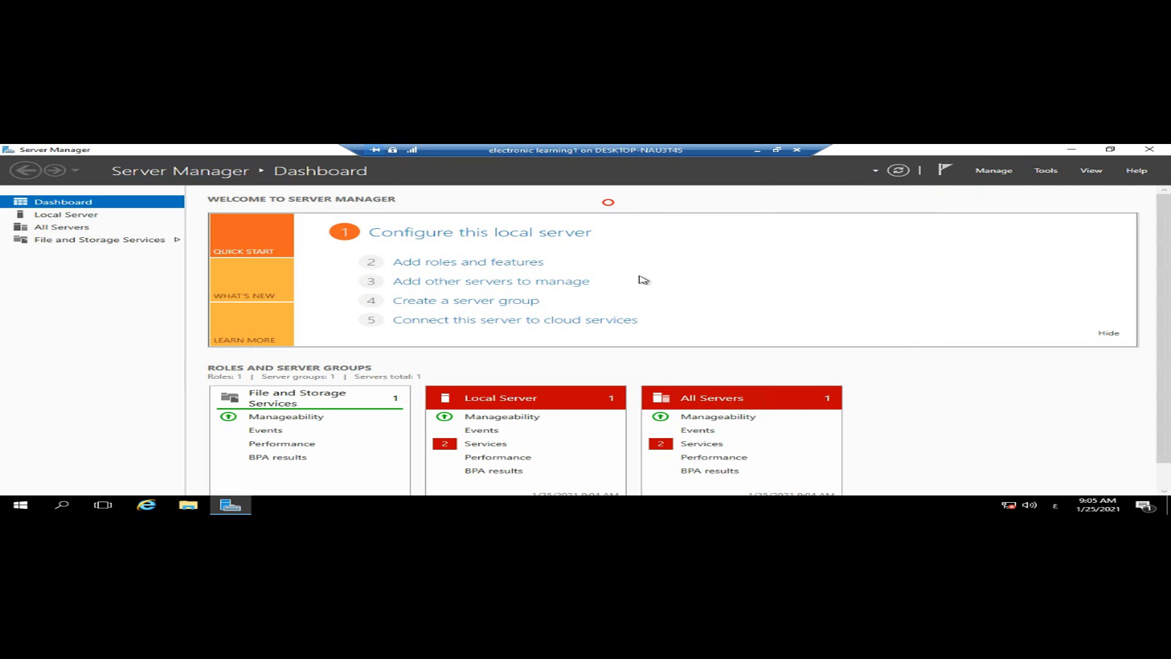
# Step: Start adding roles and features with a role-based or feature-based installation on server MOS from the server pool
pyautogui.click(469, 262)
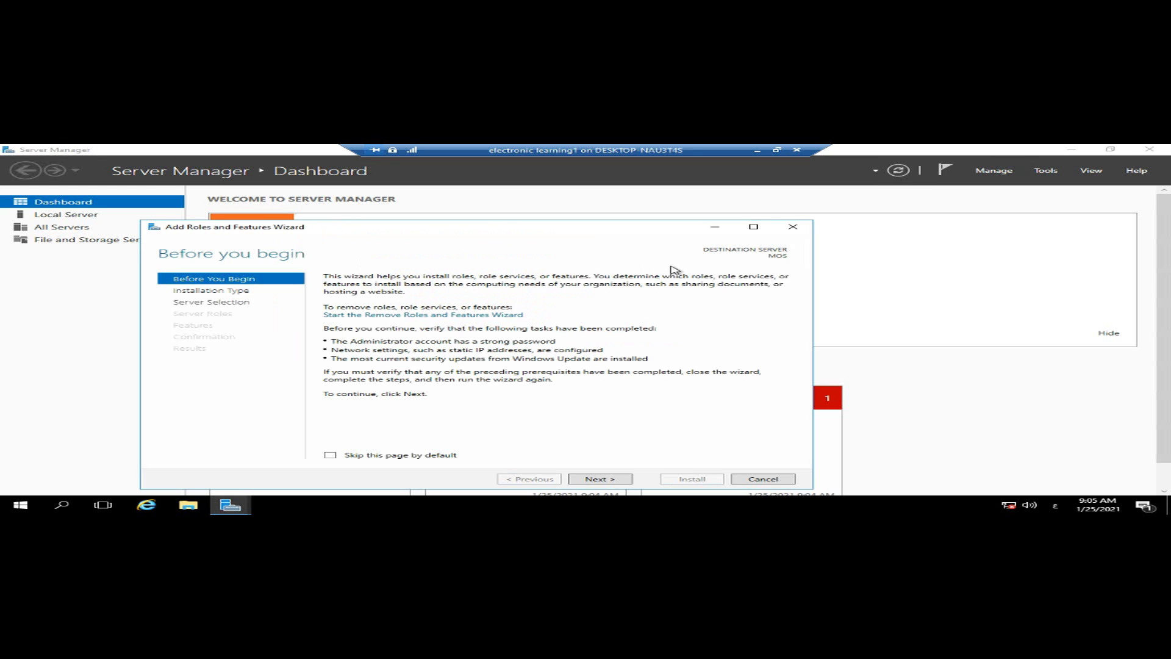
pyautogui.moveTo(573, 233); pyautogui.dragTo(639, 185)
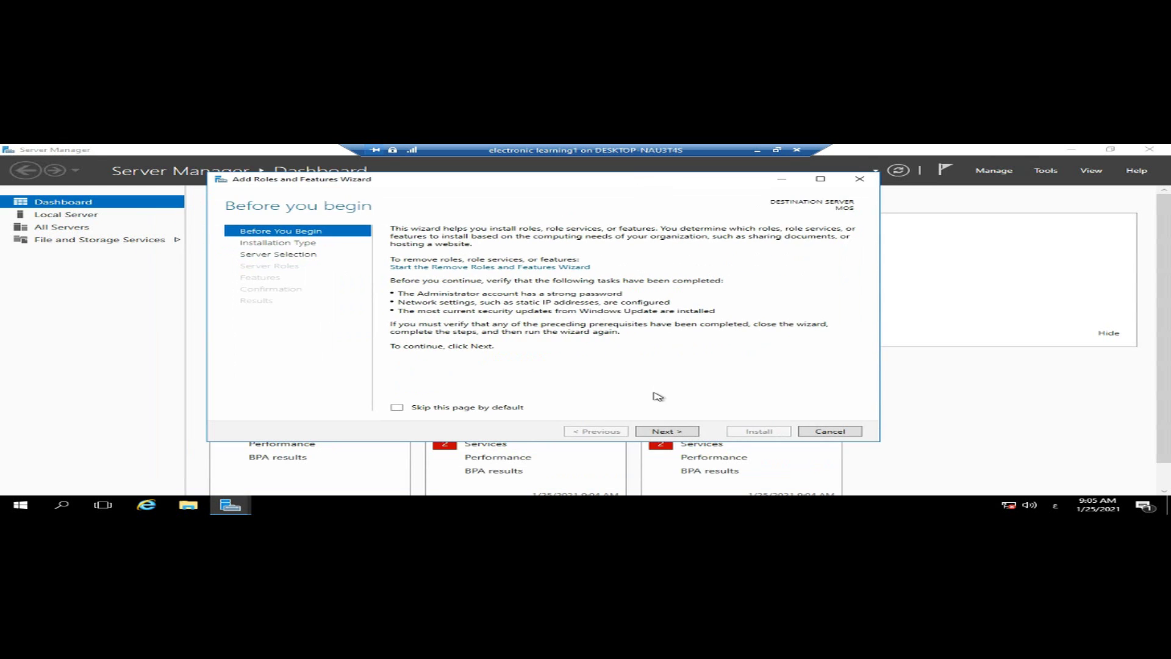
pyautogui.click(681, 432)
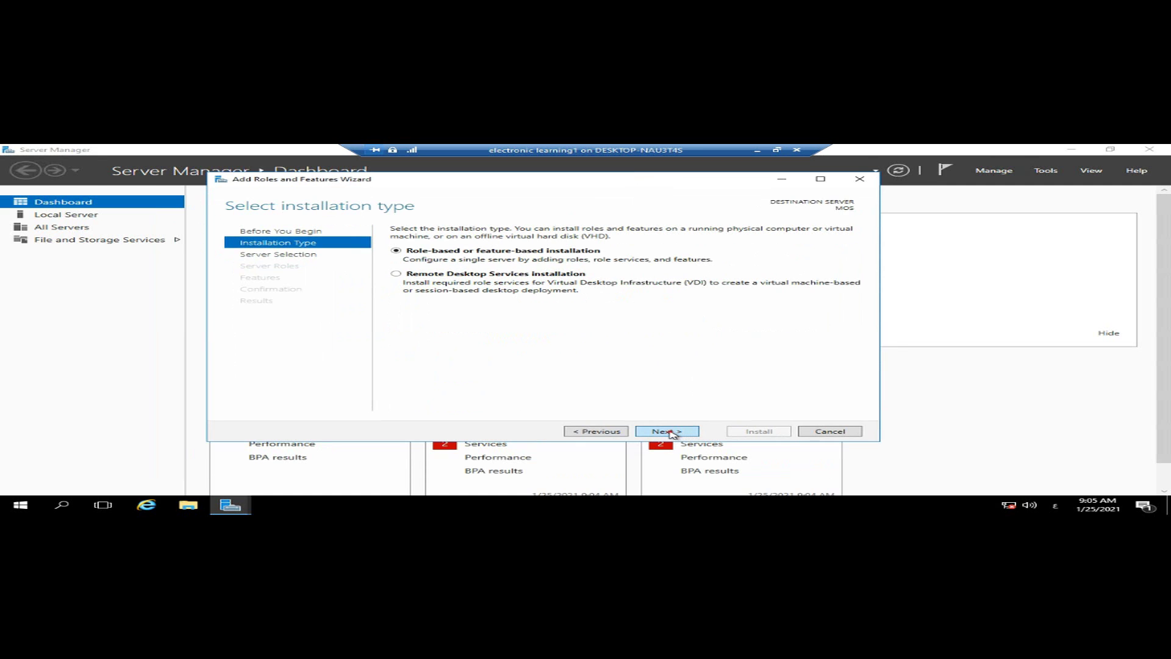
pyautogui.click(670, 433)
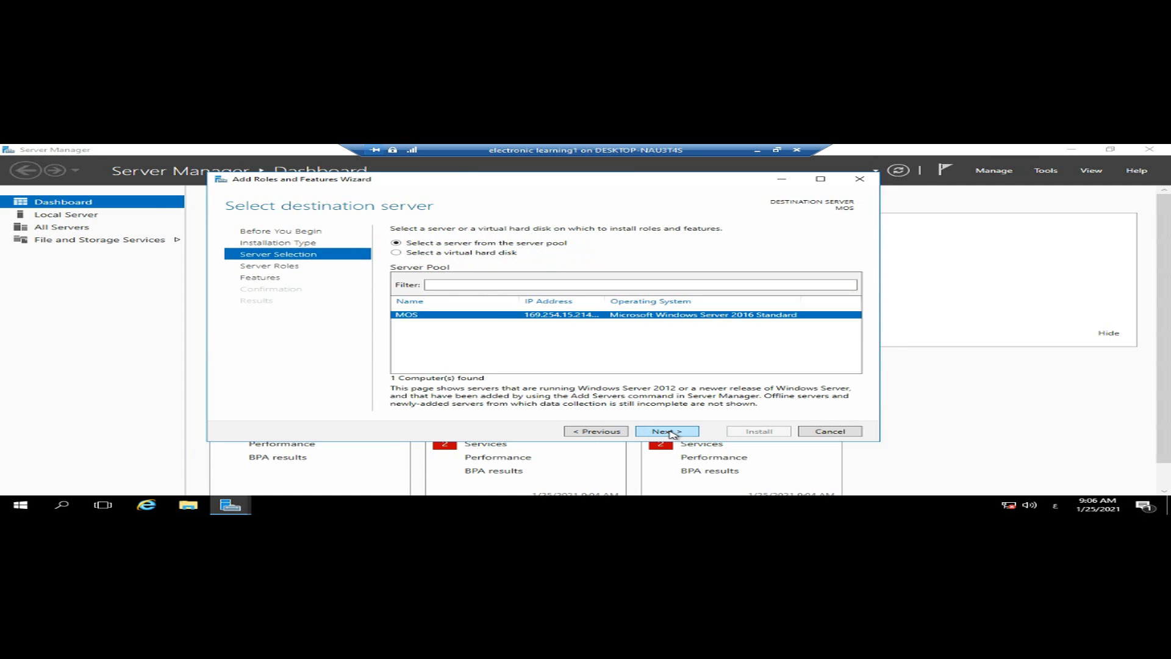
pyautogui.click(512, 315)
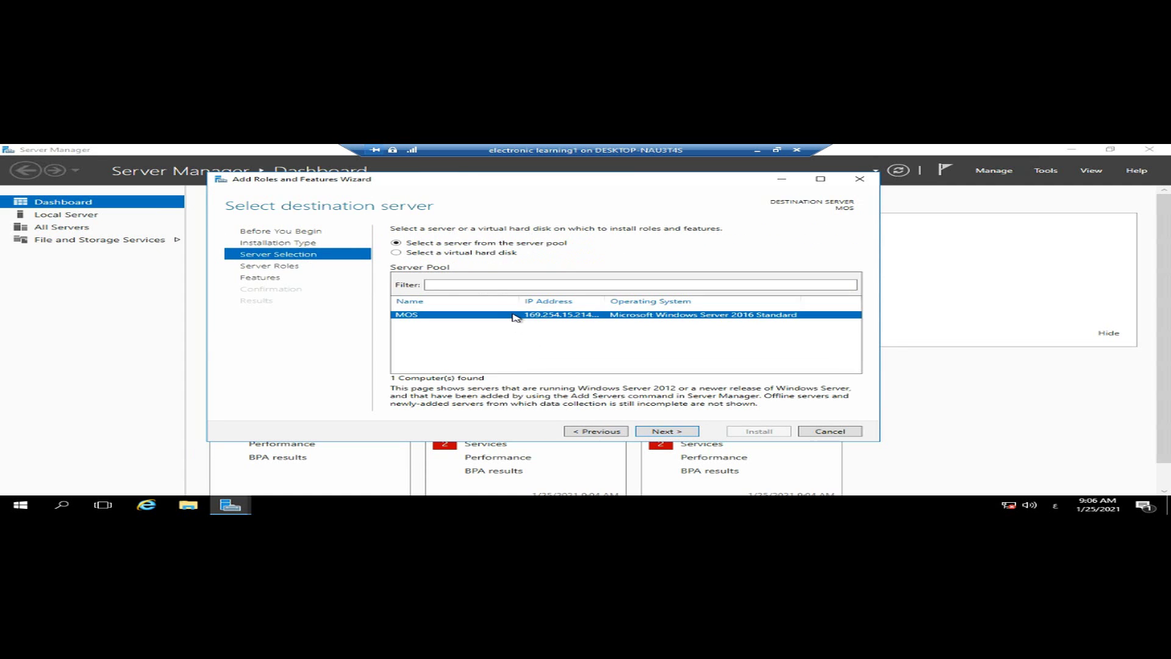
pyautogui.click(677, 433)
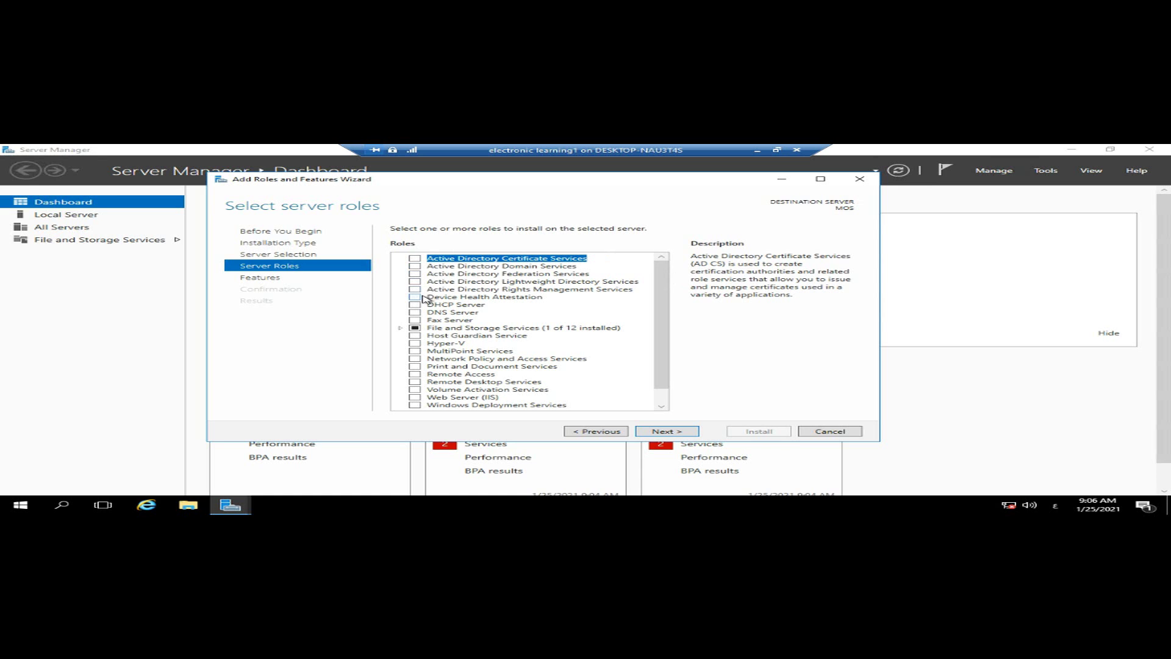
# Step: Select the DNS Server and Web Server (IIS) roles, including the required management tools for both
pyautogui.click(415, 313)
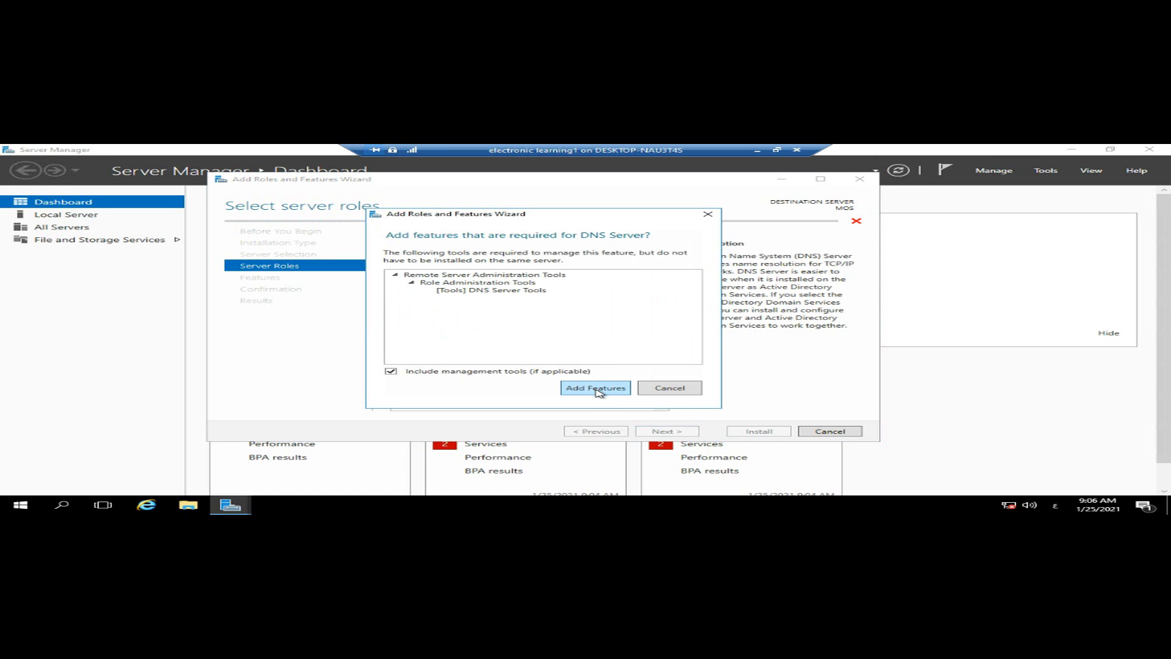
pyautogui.click(596, 389)
pyautogui.moveTo(663, 316); pyautogui.dragTo(641, 388)
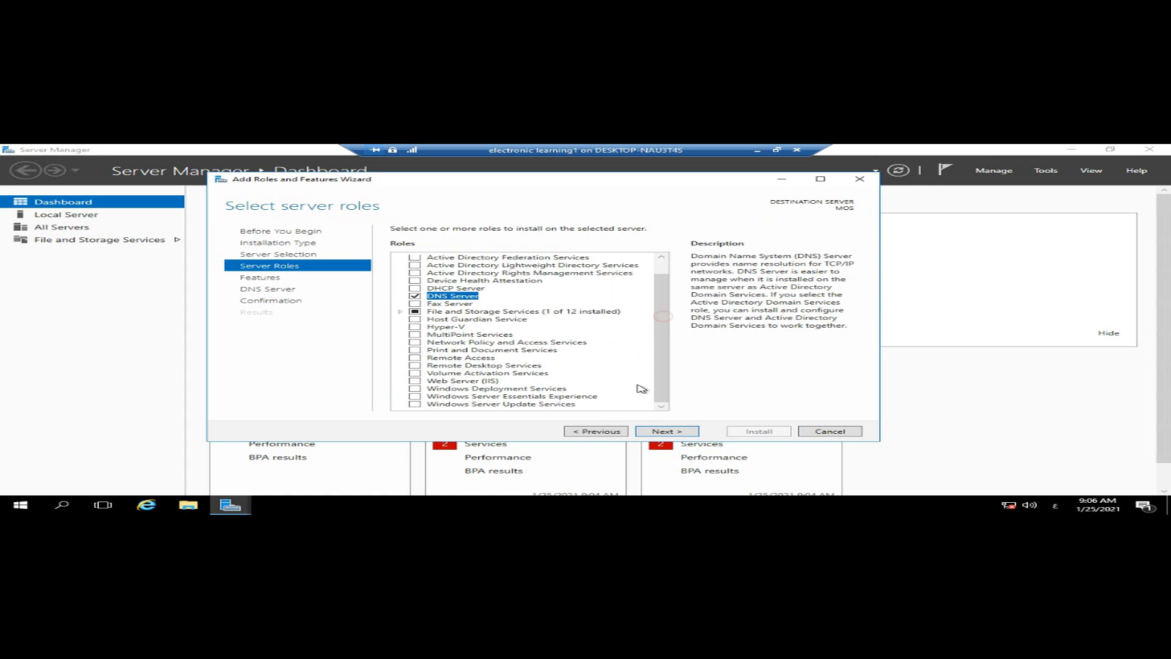
pyautogui.click(414, 384)
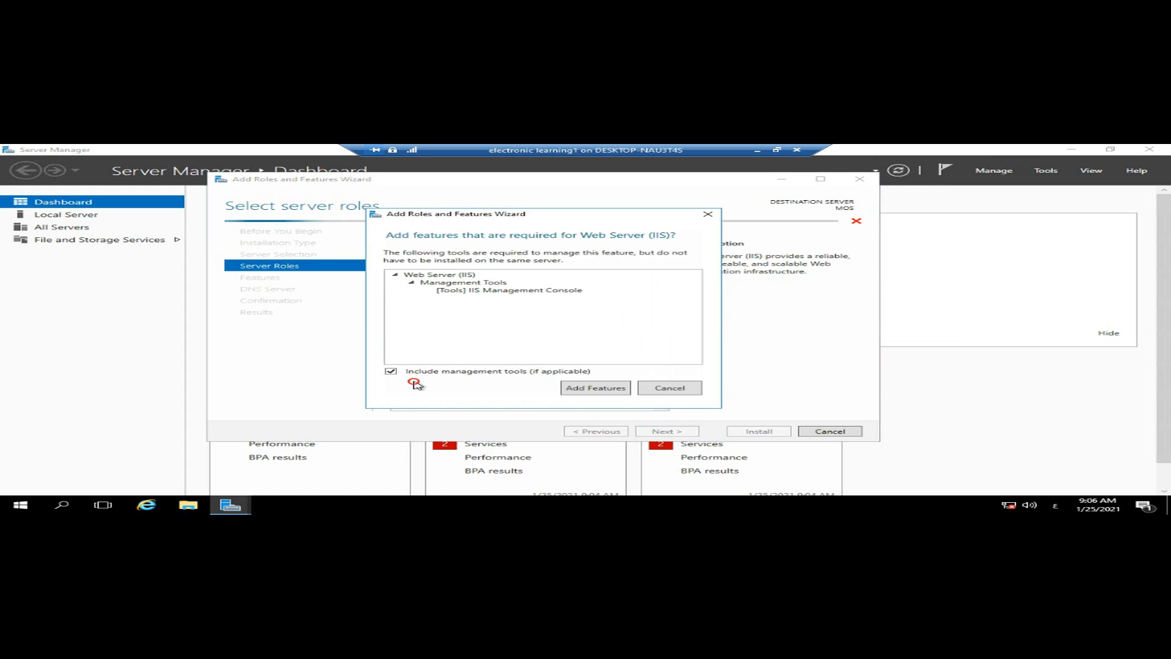
pyautogui.click(601, 389)
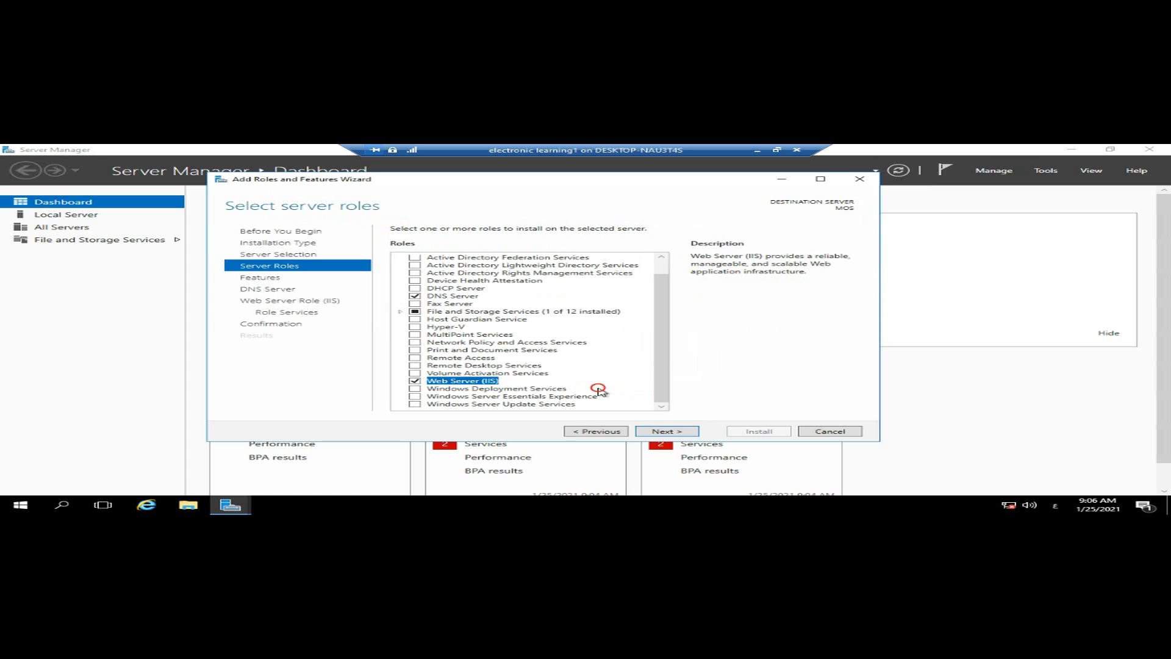
# Step: Accept the default features and IIS role services, review the installation selections, and install the selected roles
pyautogui.click(659, 433)
pyautogui.click(660, 433)
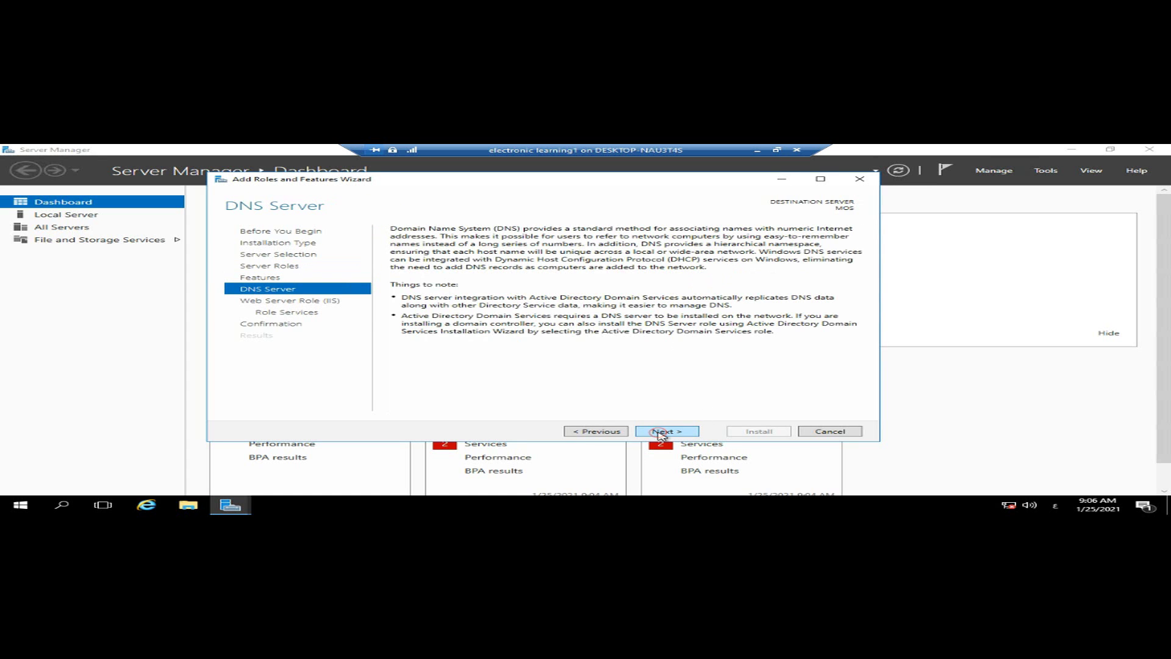
pyautogui.click(660, 432)
pyautogui.click(660, 432)
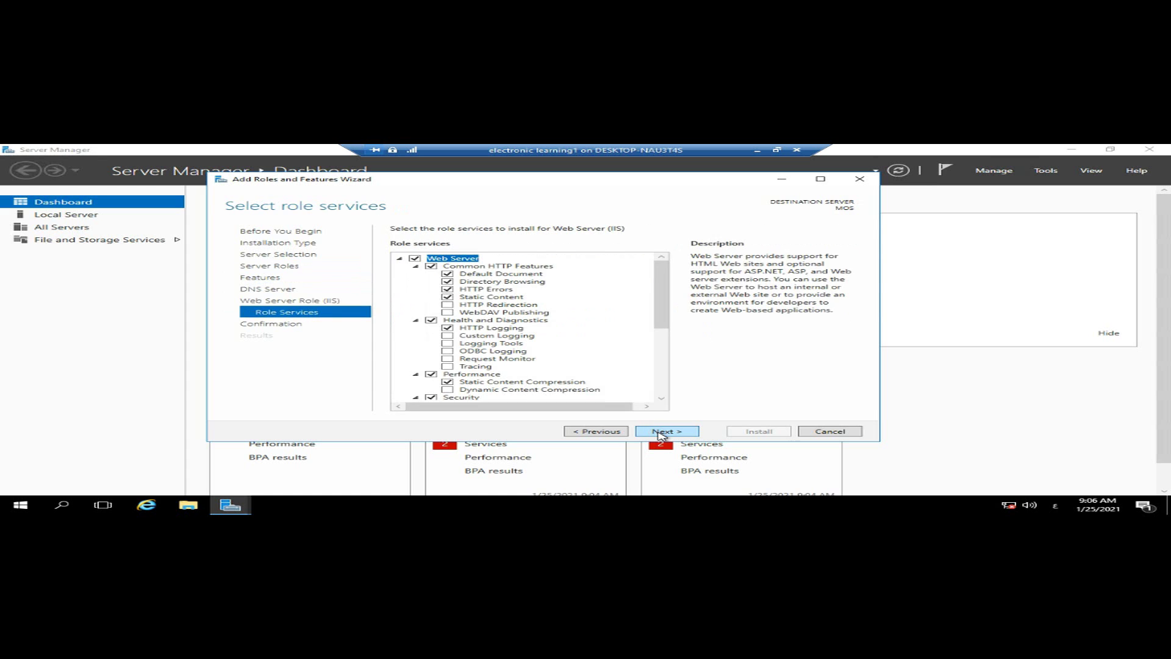
pyautogui.click(660, 433)
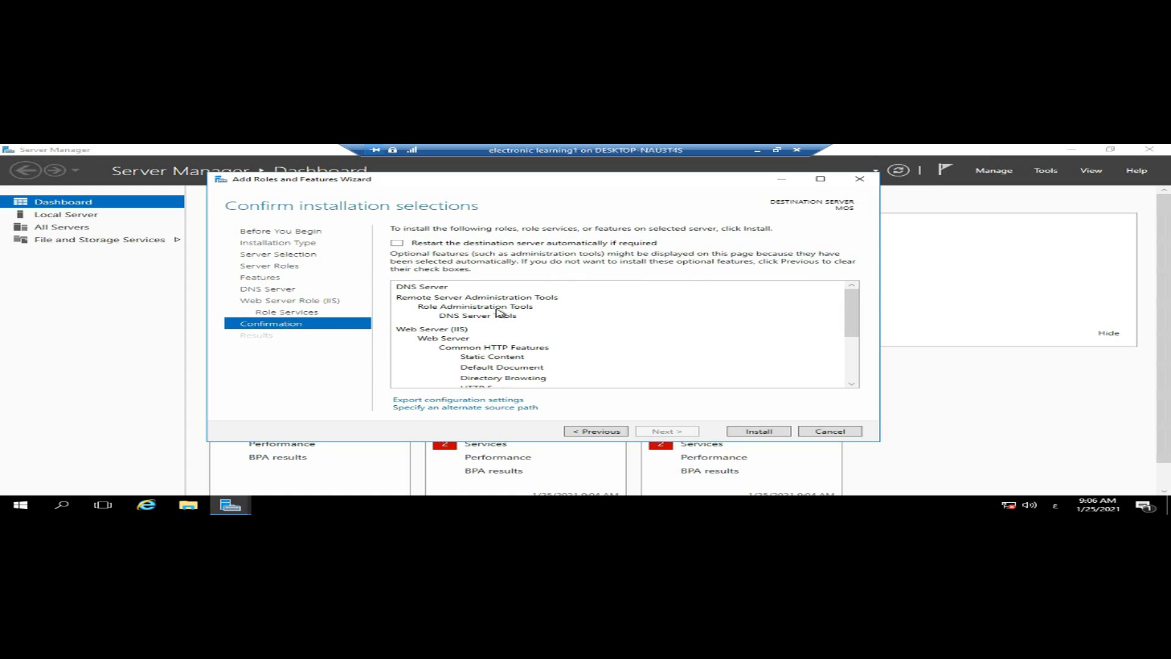
pyautogui.scroll(-3, 502, 359)
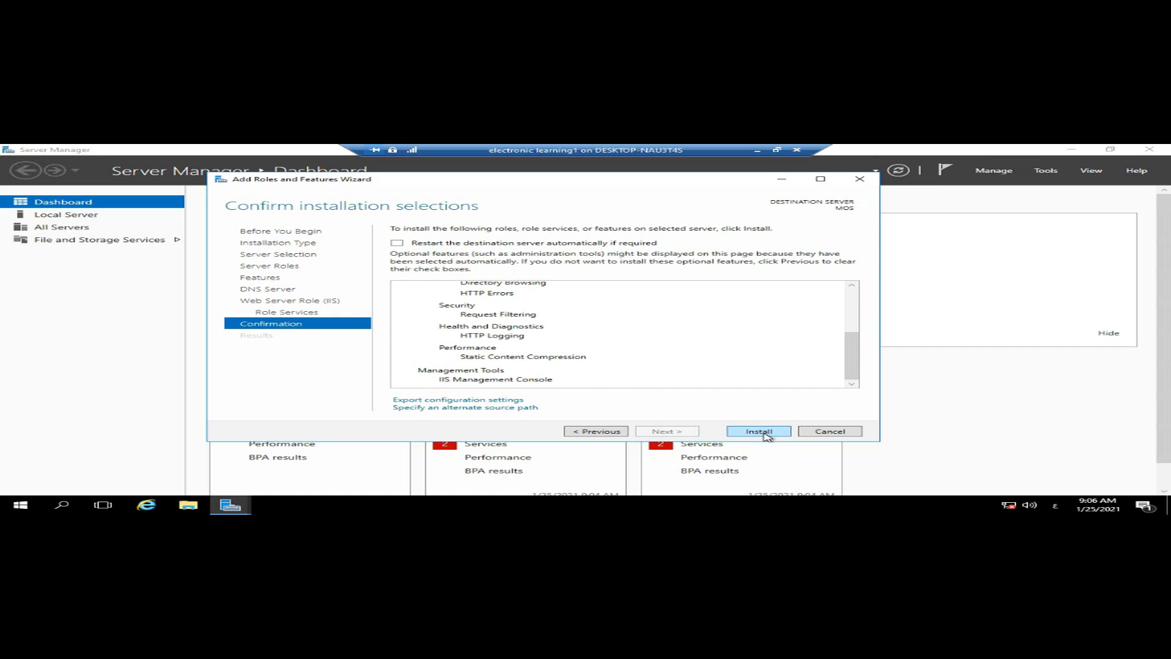
pyautogui.click(759, 432)
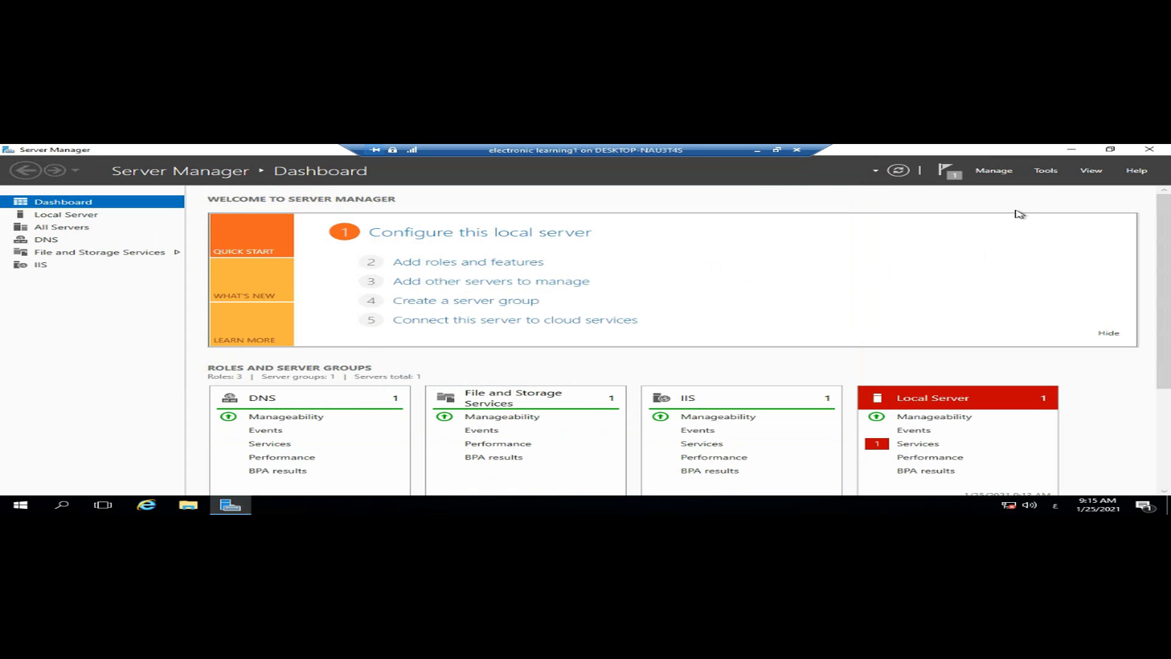
# Step: Open DNS Manager and start a new primary zone in the Forward Lookup Zones of server MOS
pyautogui.click(1045, 170)
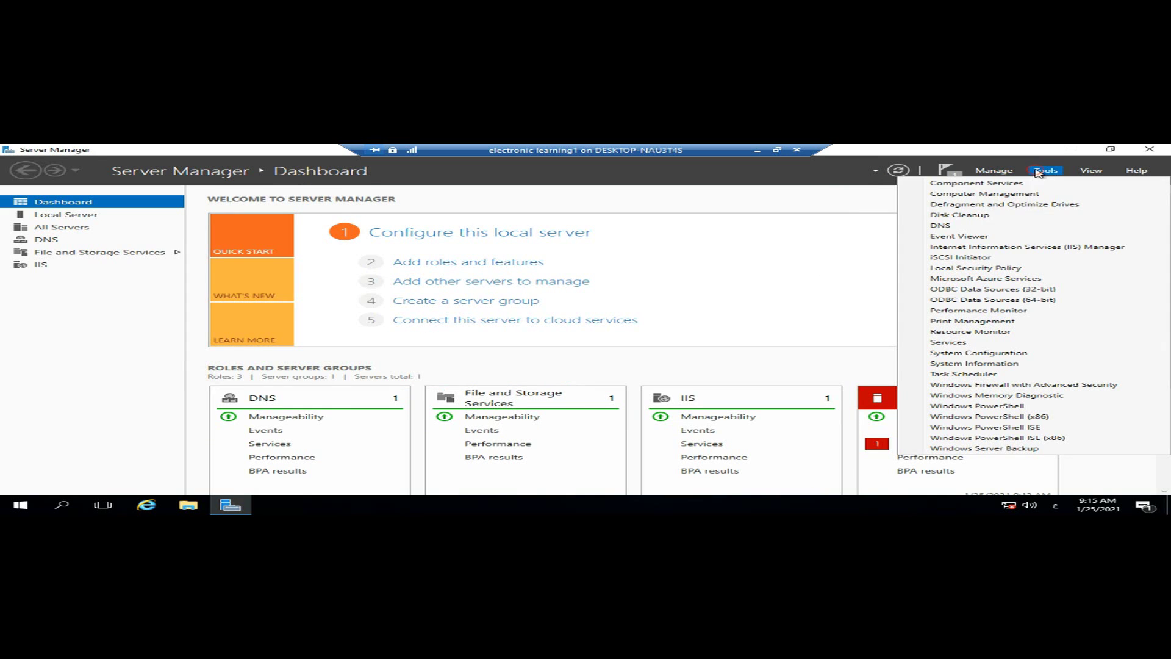
pyautogui.click(949, 226)
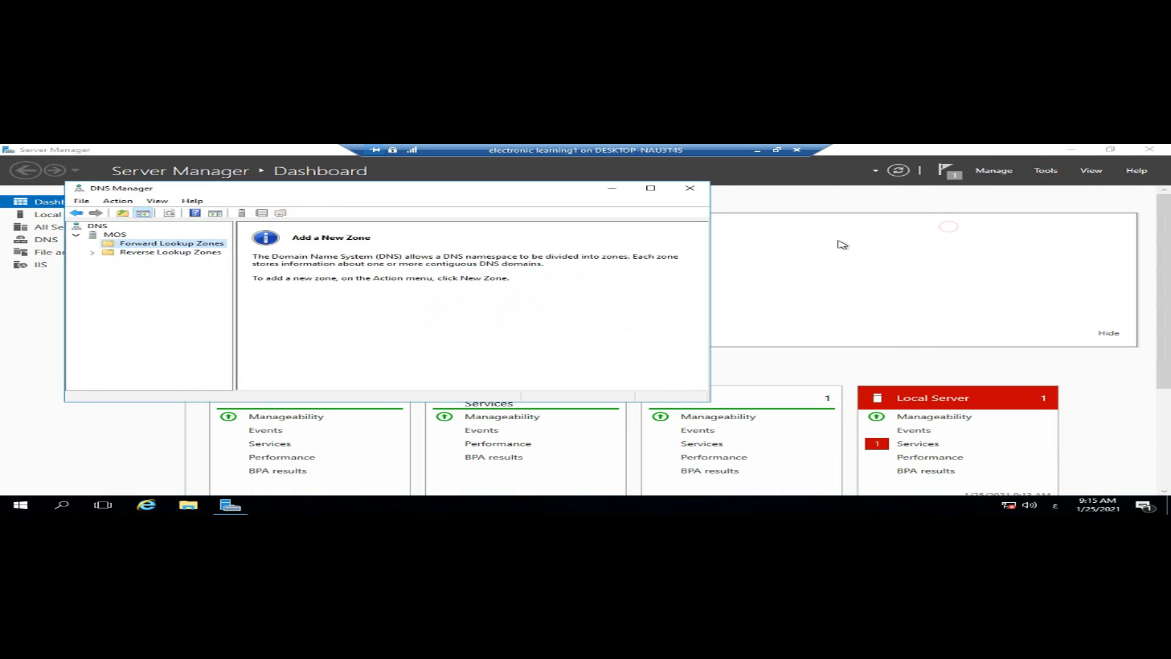
pyautogui.rightClick(142, 246)
pyautogui.click(160, 246)
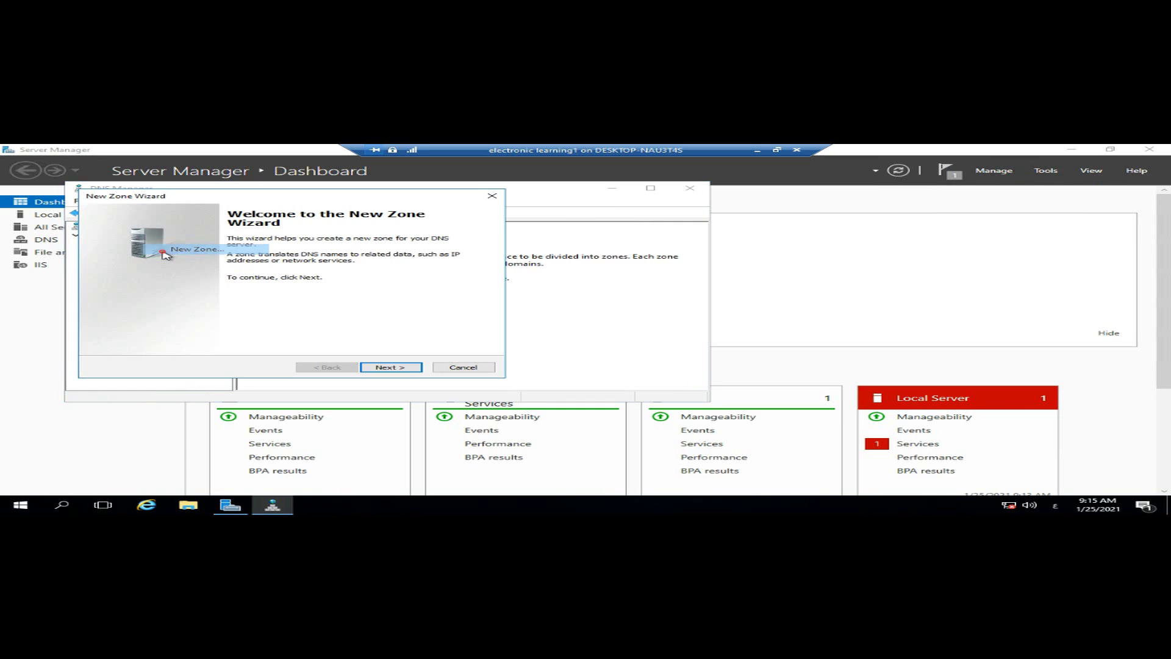
pyautogui.click(388, 366)
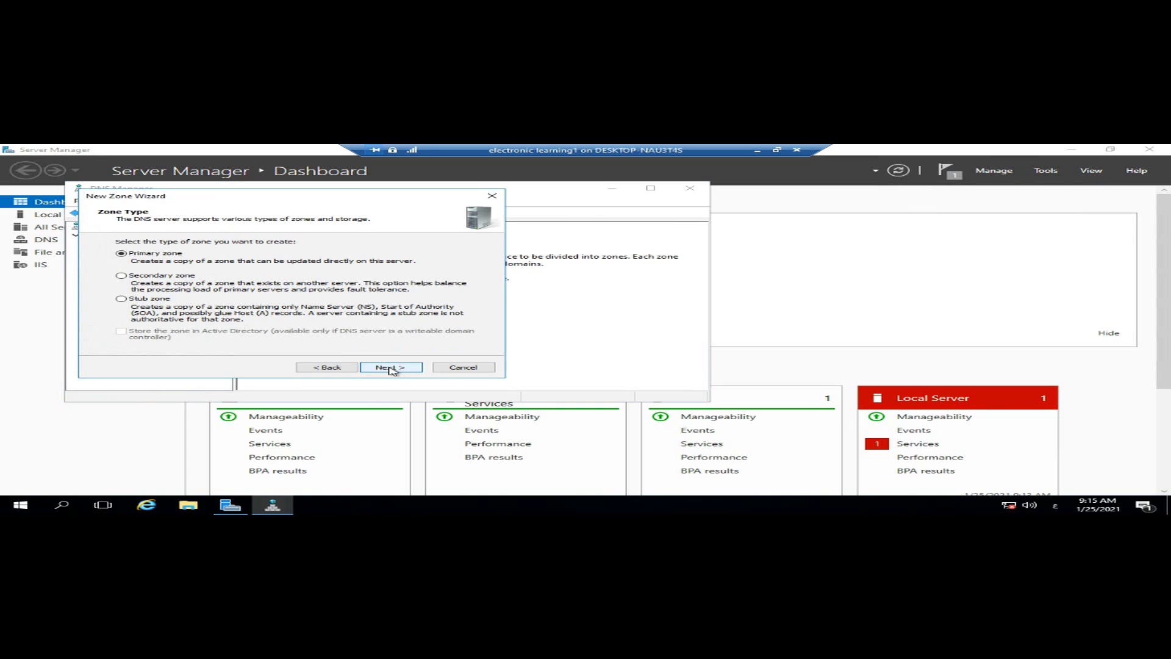
pyautogui.click(389, 368)
# Step: Name the new zone ncmdit.local and create it with the new zone file ncmdit.local.dns
pyautogui.click(190, 289)
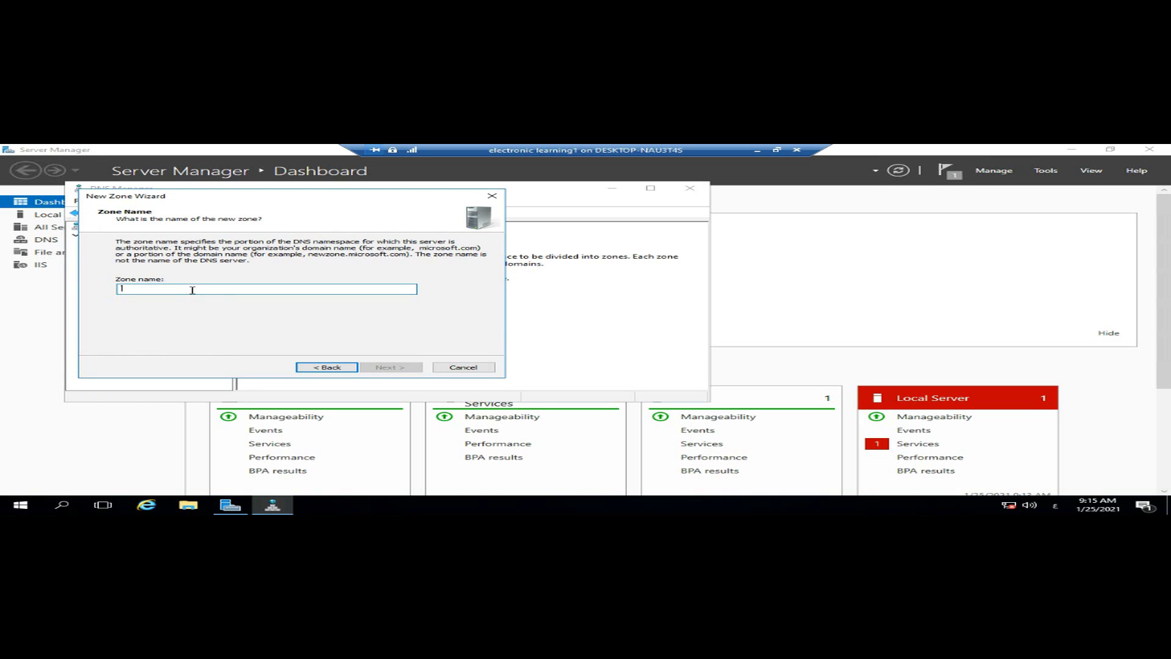
pyautogui.hotkey('alt', 'shift')
pyautogui.write('ncmdit.local')
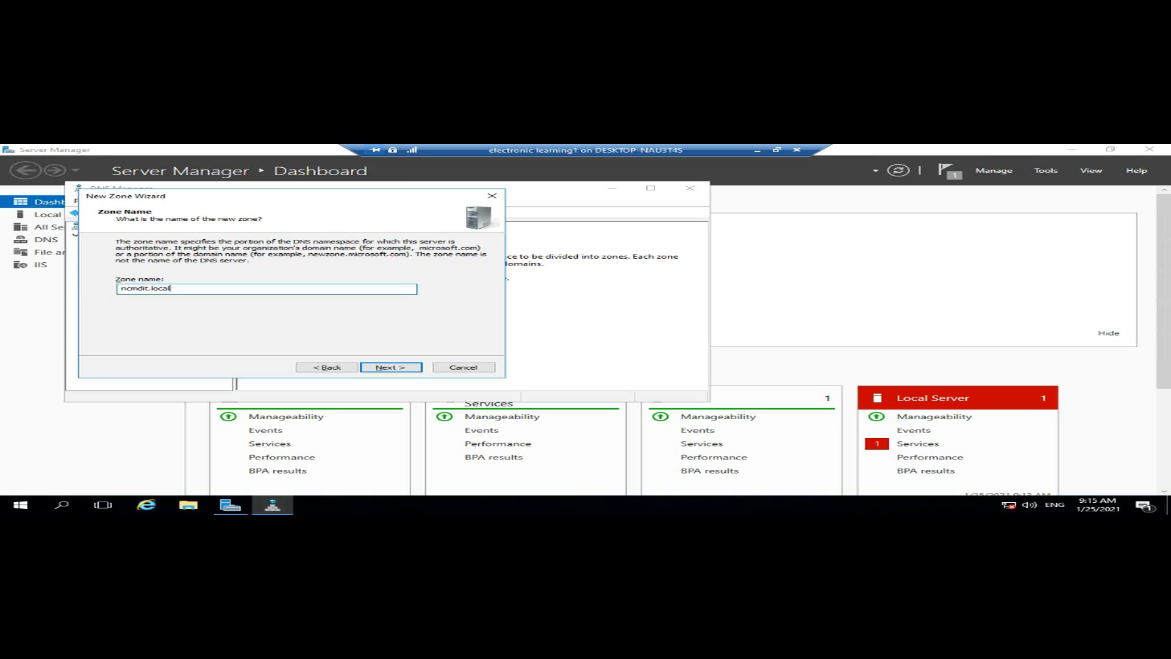
pyautogui.press('Return')
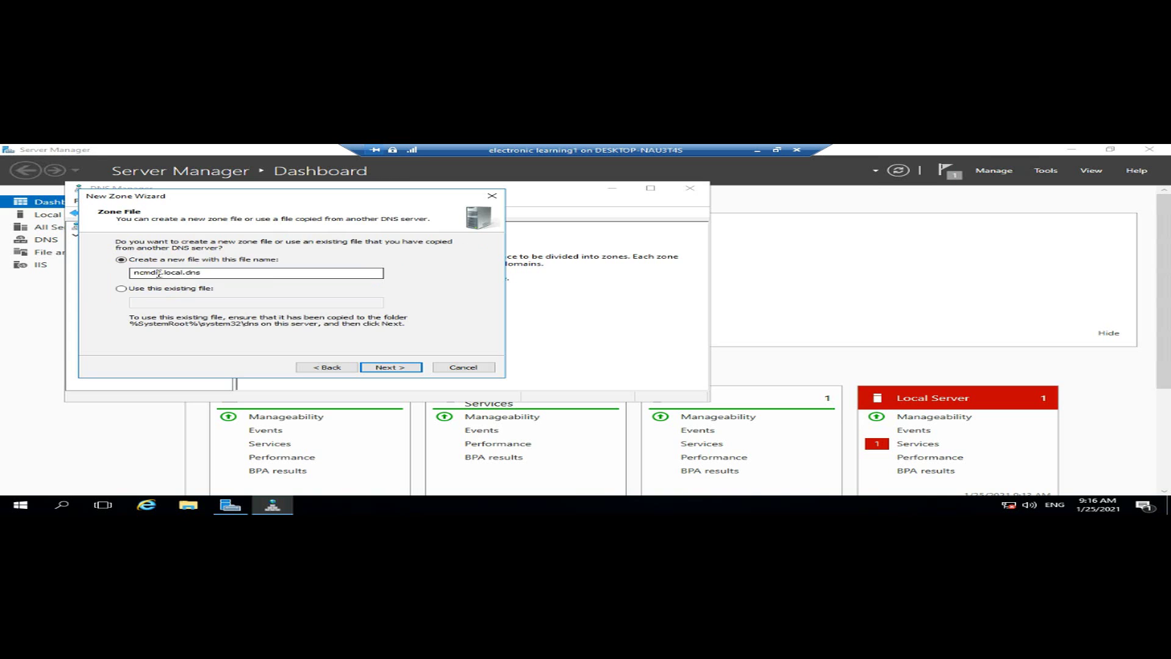
pyautogui.moveTo(211, 274); pyautogui.dragTo(186, 273)
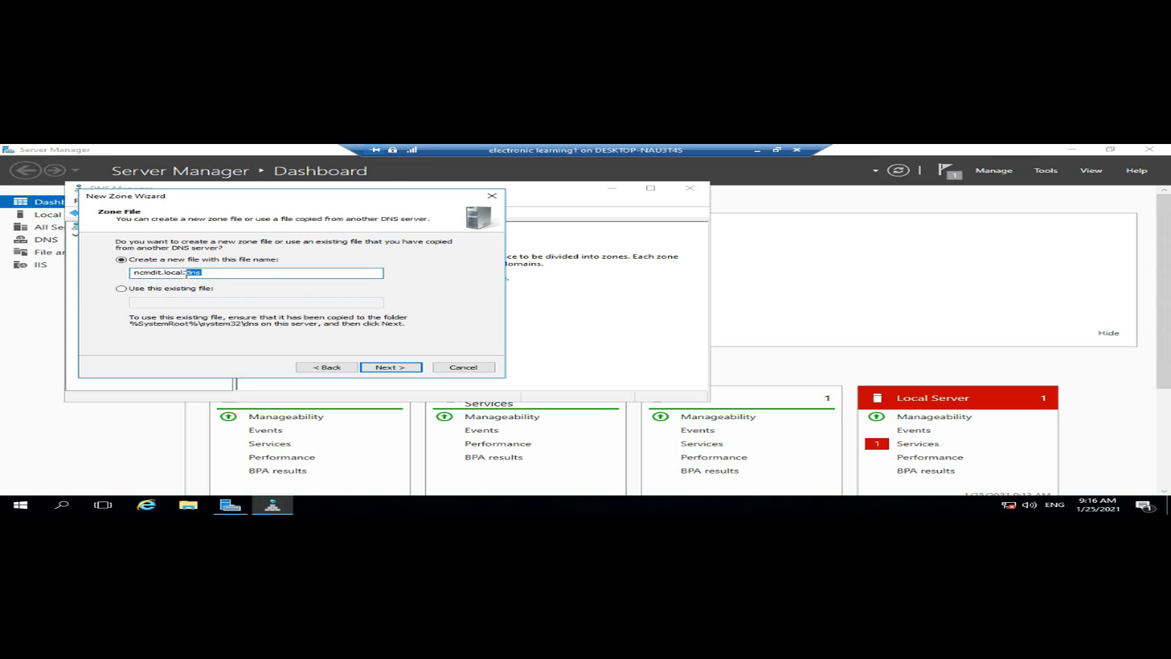
pyautogui.click(396, 368)
pyautogui.click(395, 368)
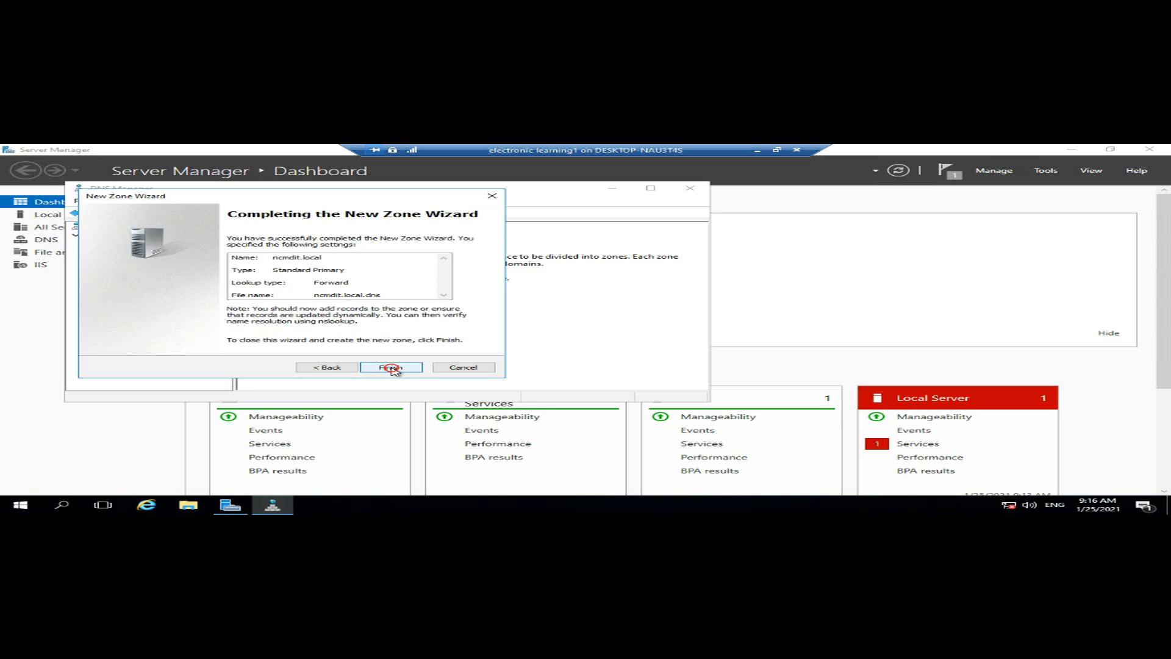
pyautogui.click(391, 368)
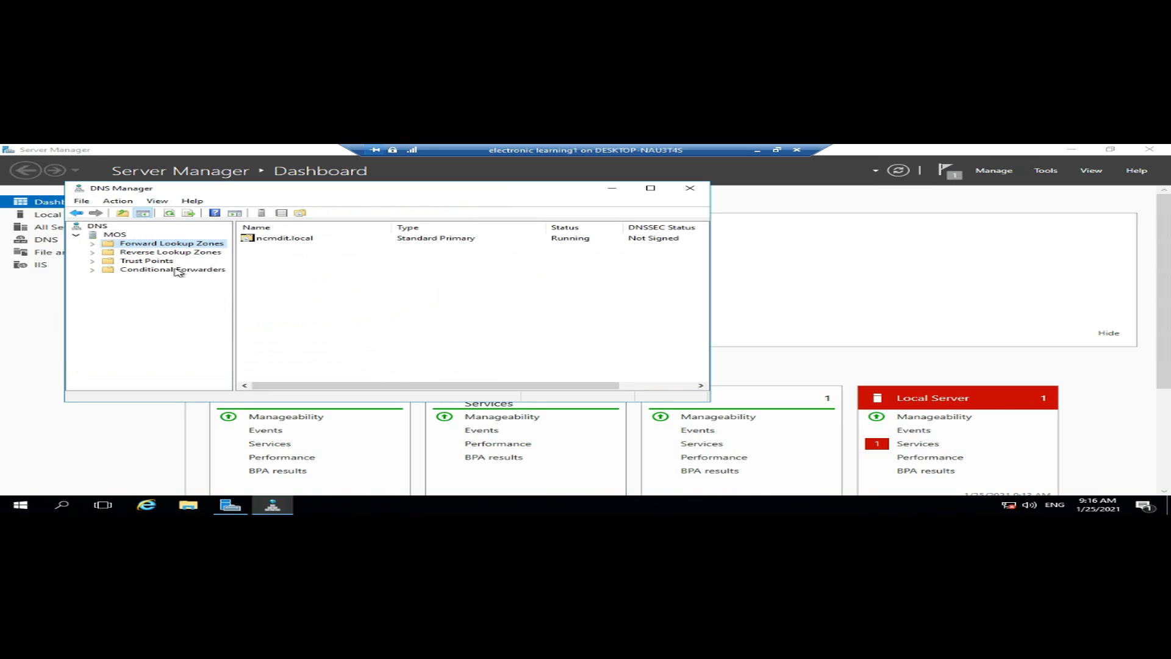
# Step: Prepare a new host record in the ncmdit.local zone with the name cources and the IP address 192.168.1.2
pyautogui.click(92, 244)
pyautogui.click(141, 253)
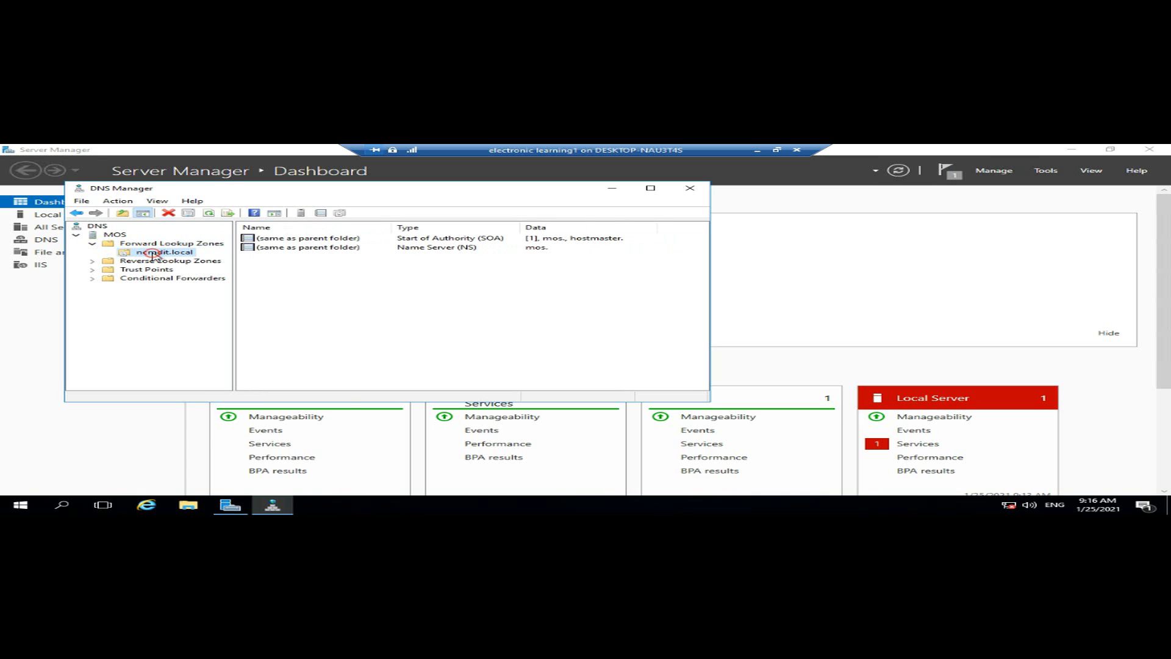
pyautogui.rightClick(153, 254)
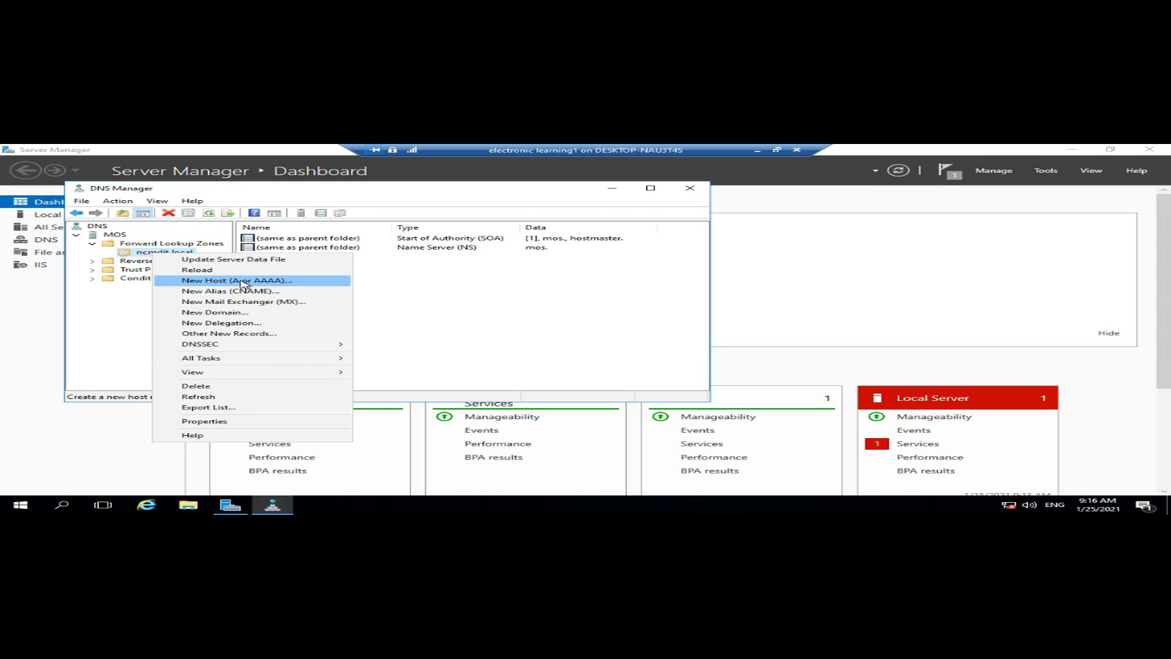
pyautogui.click(269, 281)
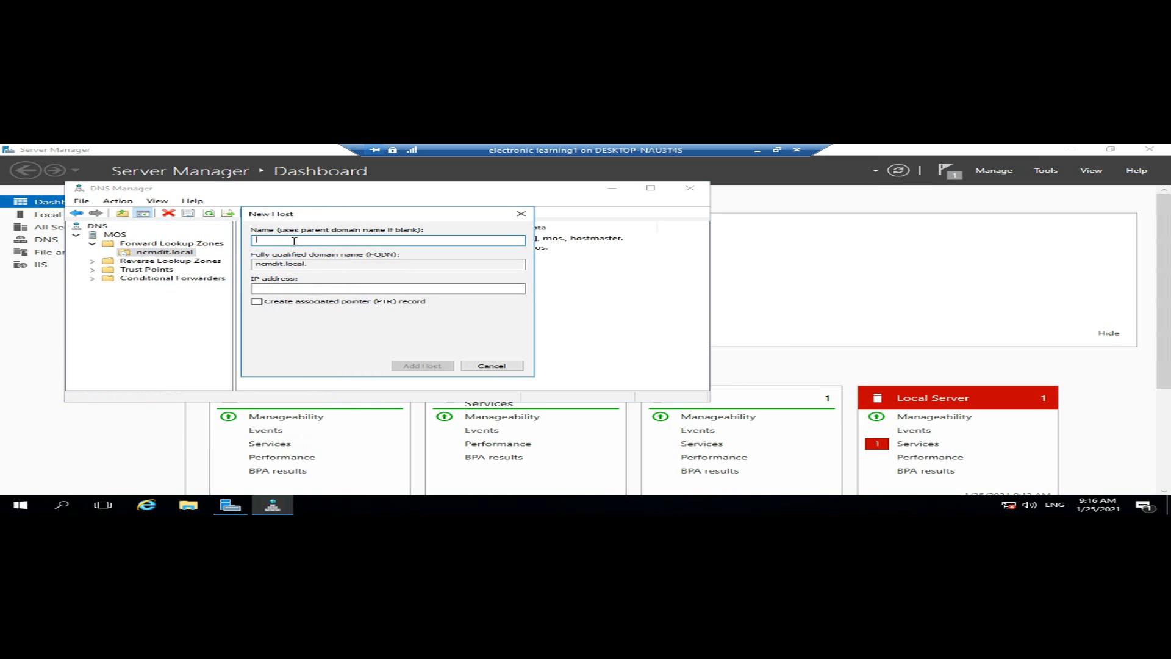
pyautogui.write('cources')
pyautogui.press('Tab')
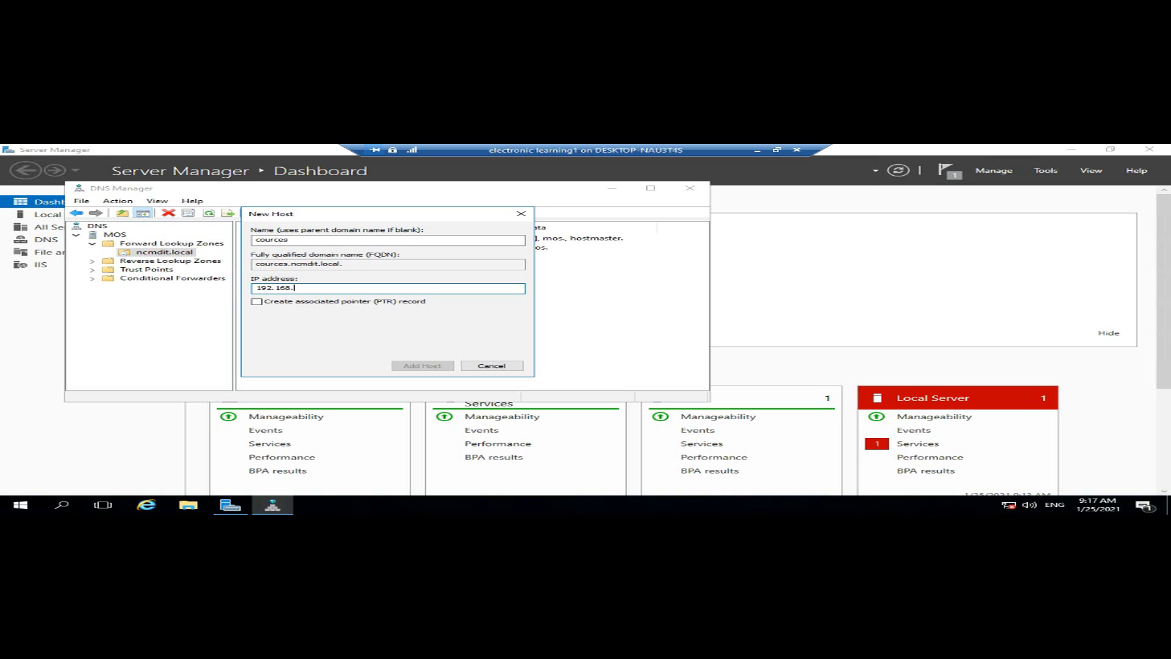
pyautogui.write('.2')
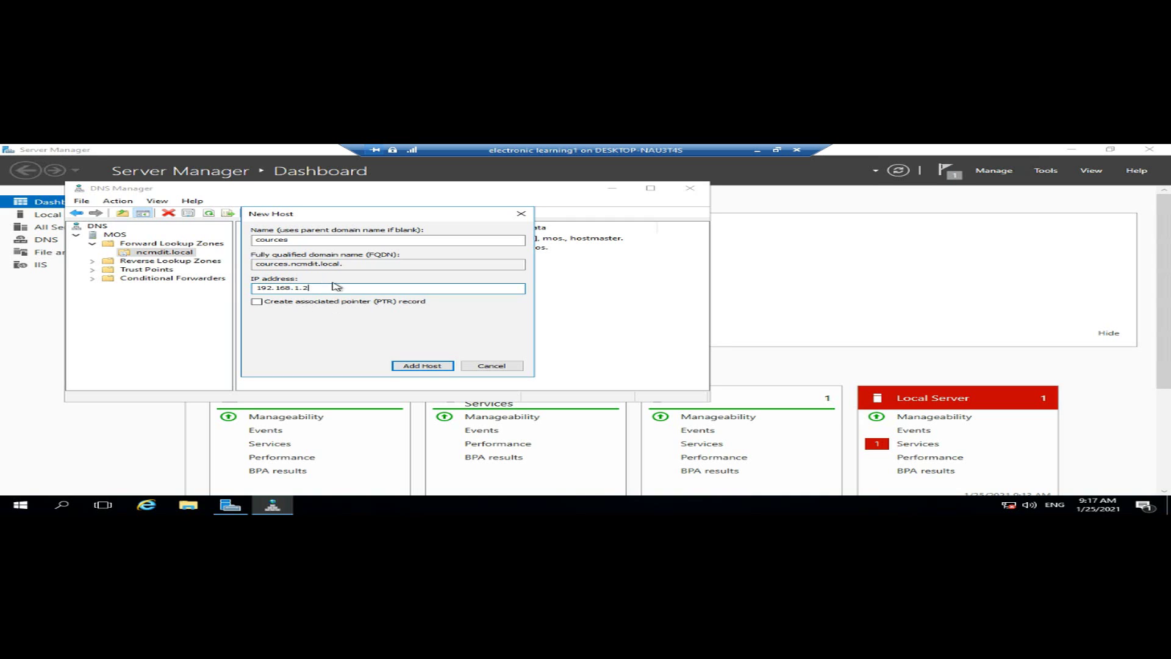
pyautogui.moveTo(314, 240); pyautogui.dragTo(252, 239)
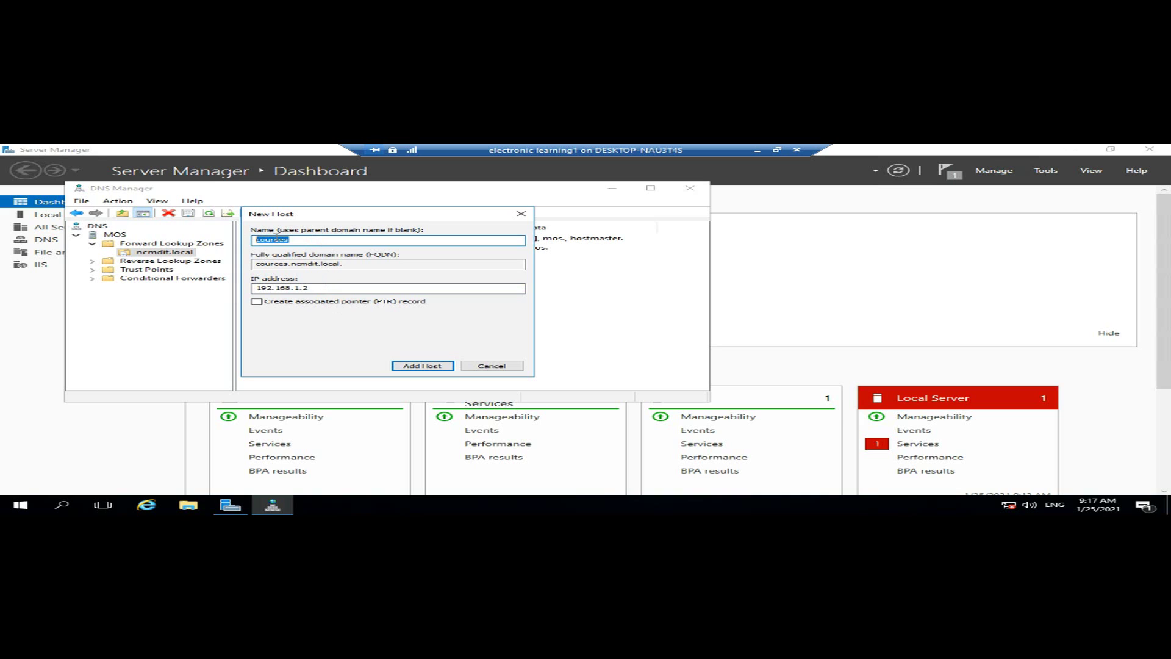
pyautogui.click(296, 239)
pyautogui.moveTo(304, 238); pyautogui.dragTo(252, 239)
pyautogui.click(295, 239)
pyautogui.moveTo(328, 288); pyautogui.dragTo(189, 292)
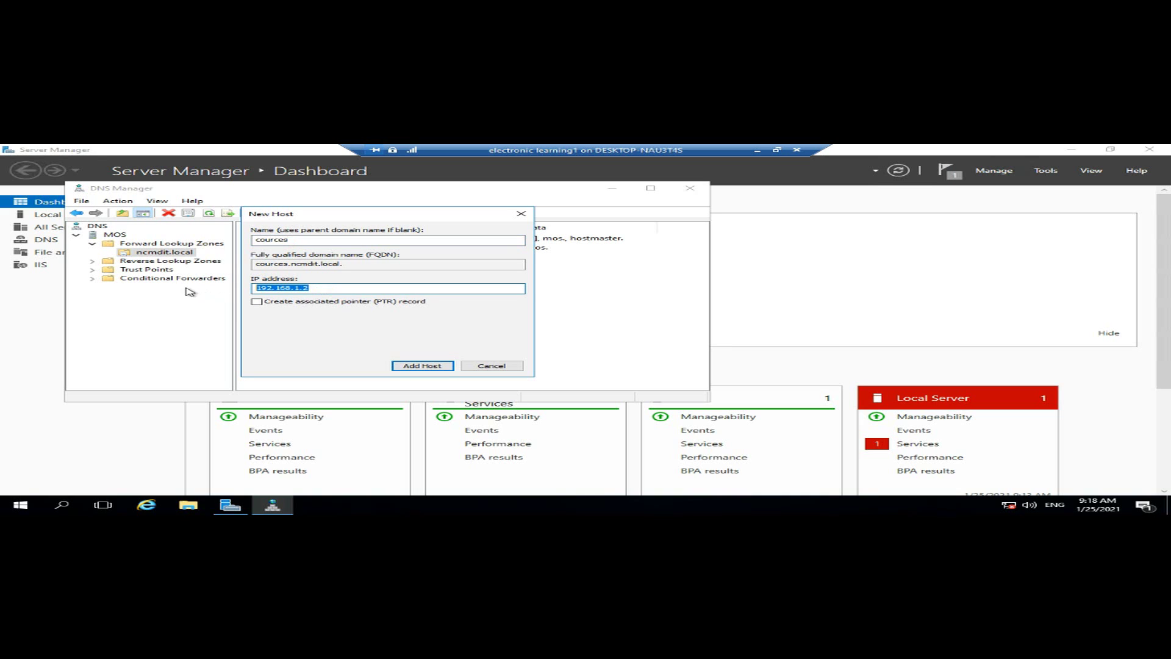
pyautogui.click(323, 288)
pyautogui.moveTo(348, 289); pyautogui.dragTo(247, 291)
pyautogui.click(325, 287)
# Step: Add the prepared host record to the ncmdit.local zone, finish adding hosts, and close DNS Manager
pyautogui.click(422, 366)
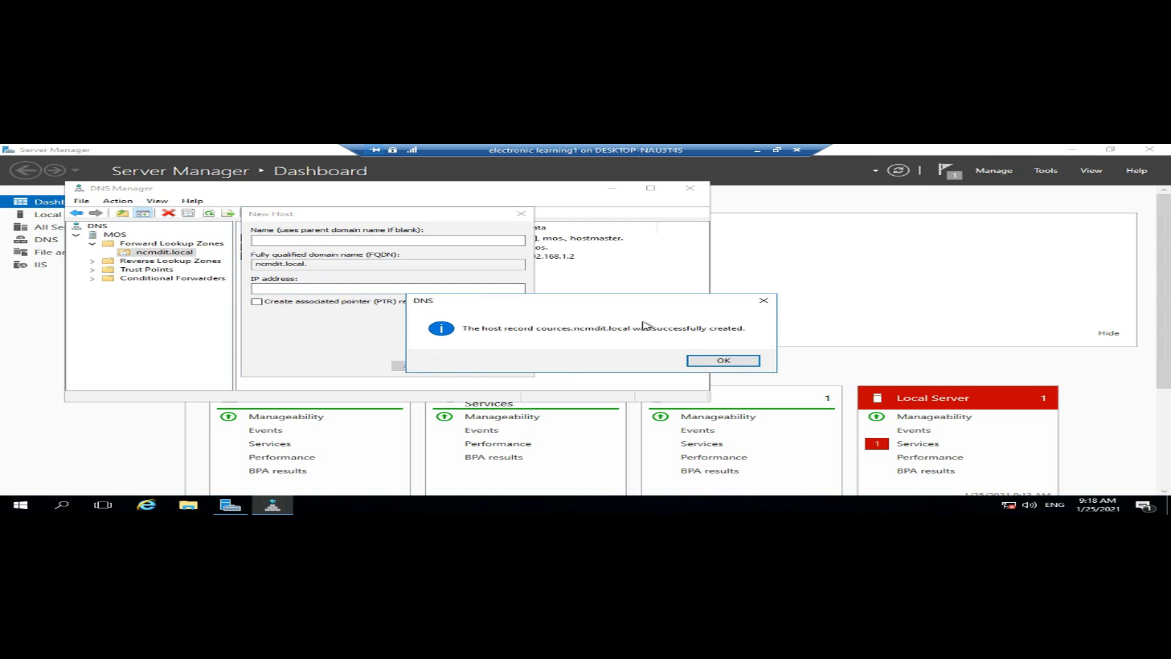
pyautogui.click(718, 360)
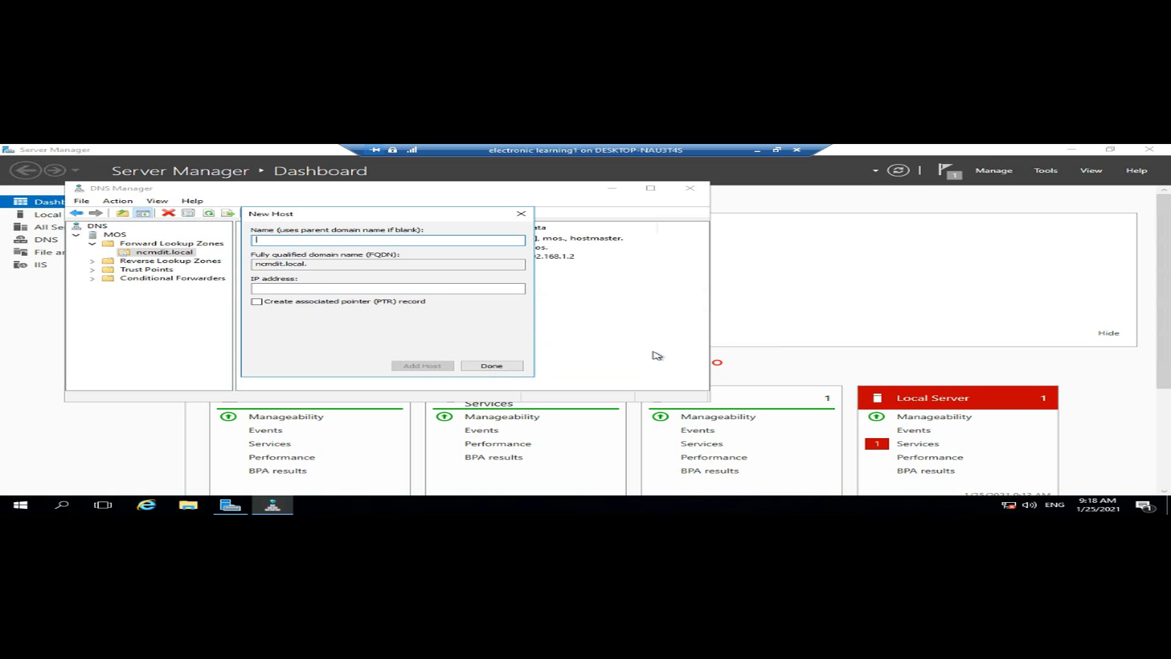
pyautogui.click(491, 366)
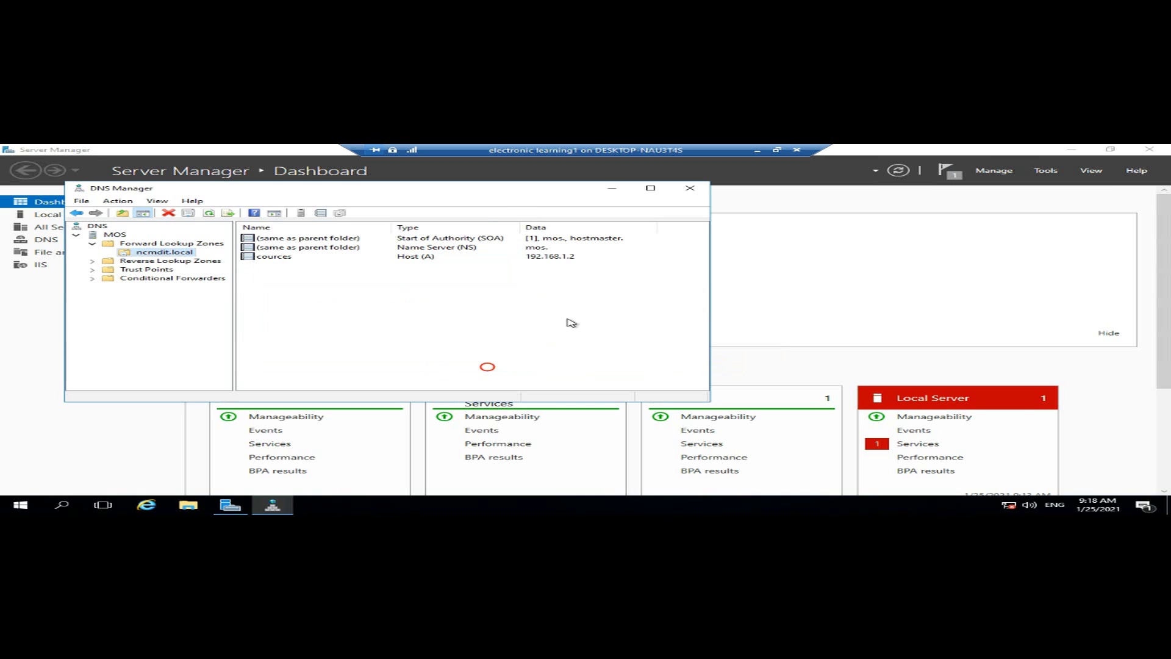
pyautogui.click(271, 257)
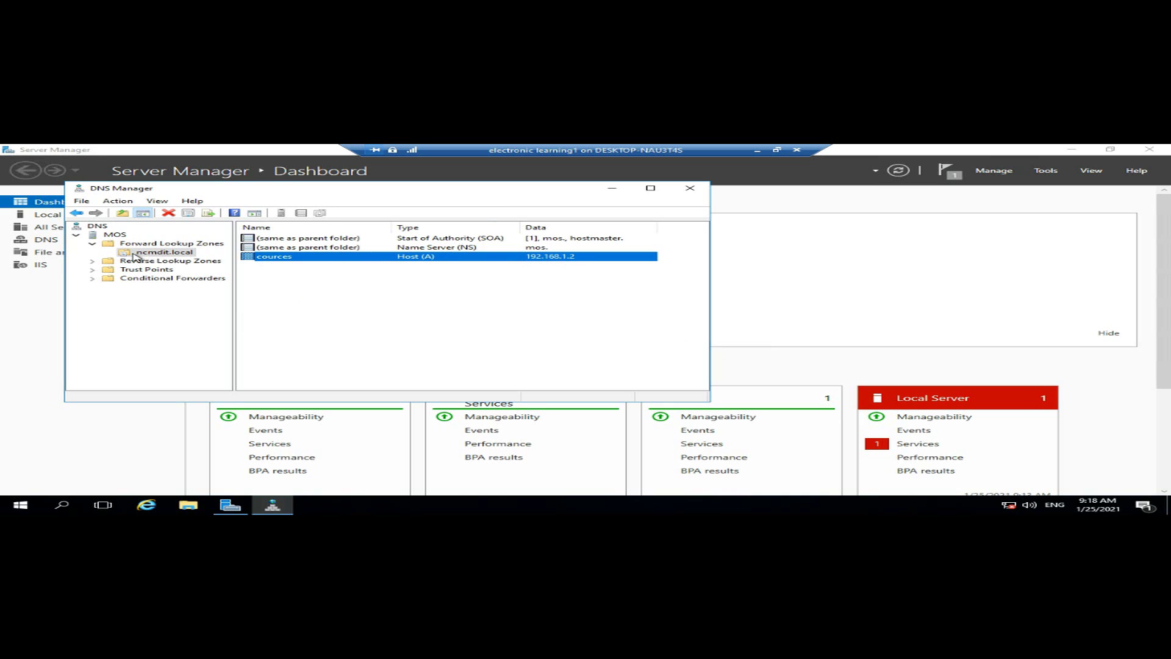
pyautogui.click(399, 298)
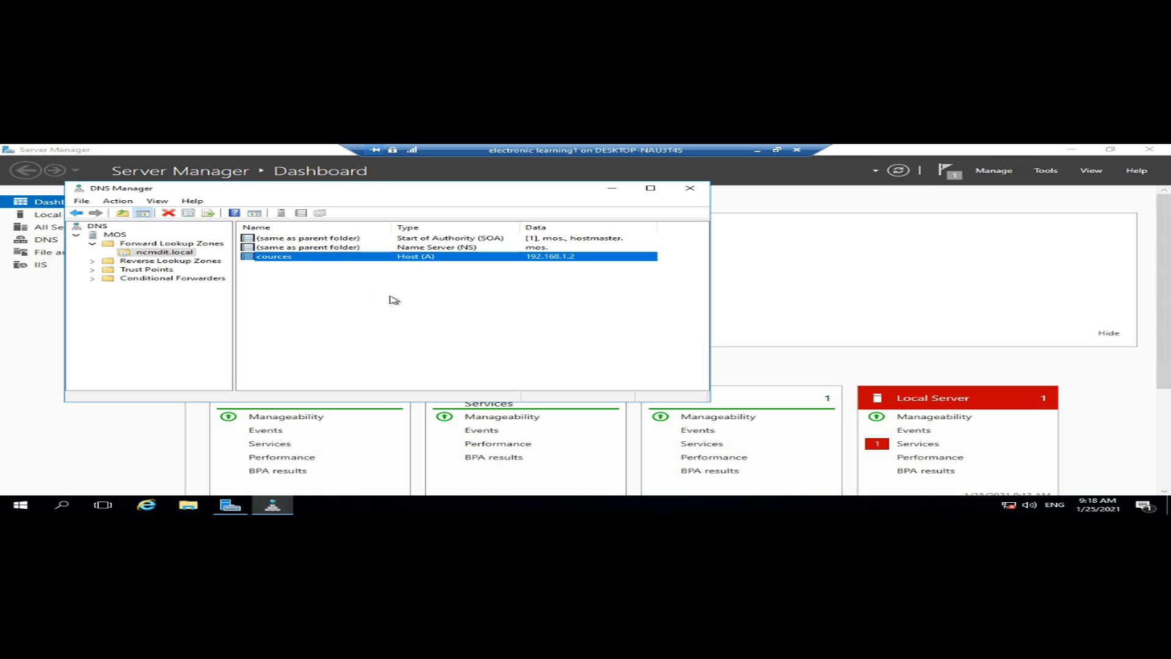
pyautogui.click(690, 187)
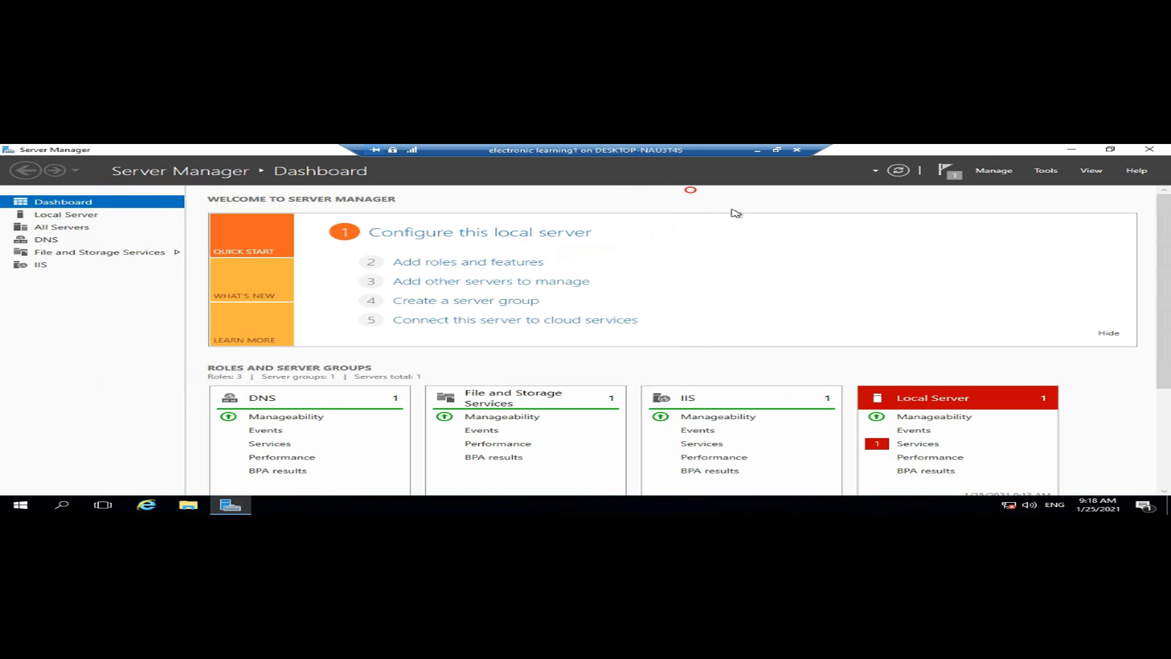
# Step: Open Internet Information Services (IIS) Manager and start adding a website under the Sites of server MOS
pyautogui.click(1046, 170)
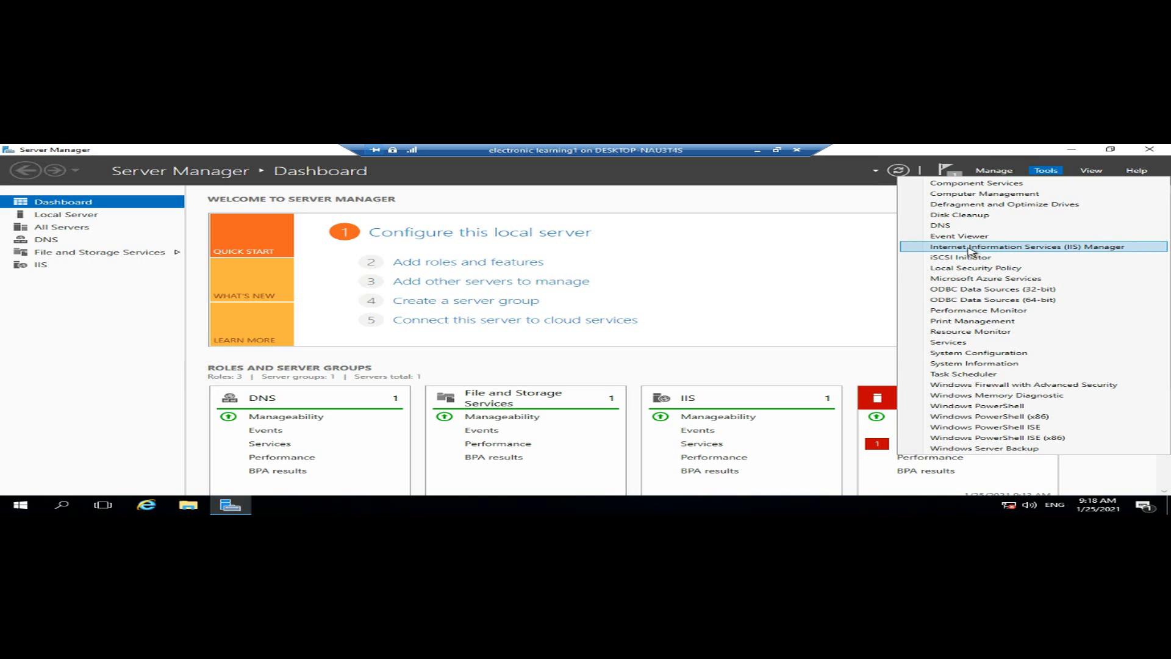
pyautogui.click(1059, 247)
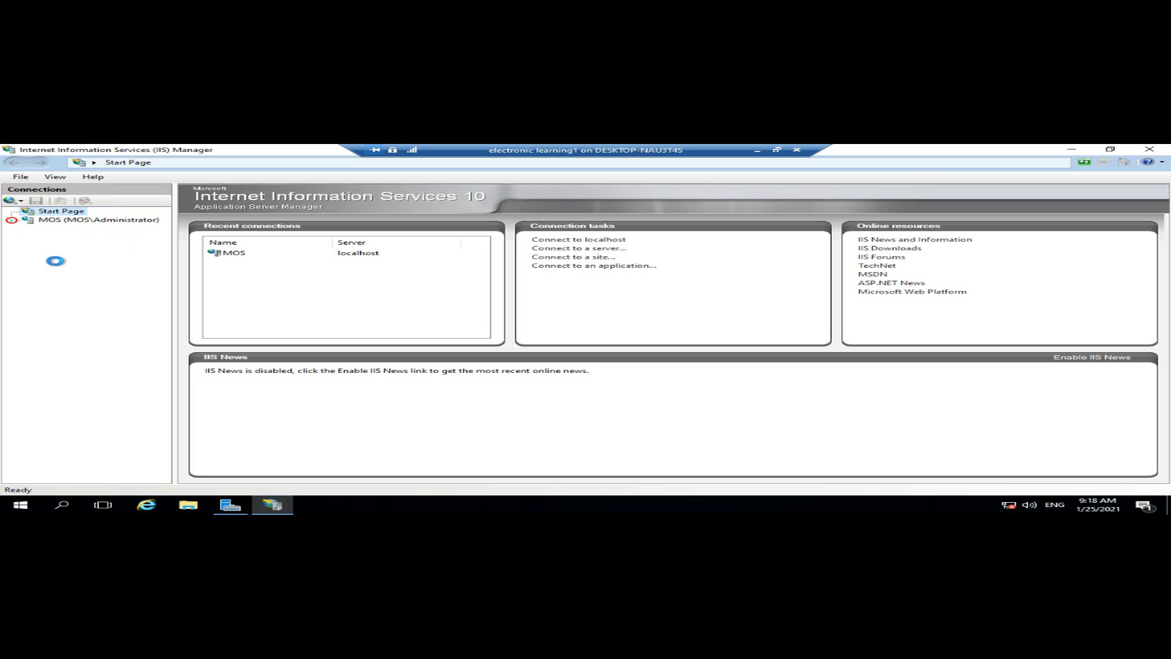
pyautogui.click(50, 221)
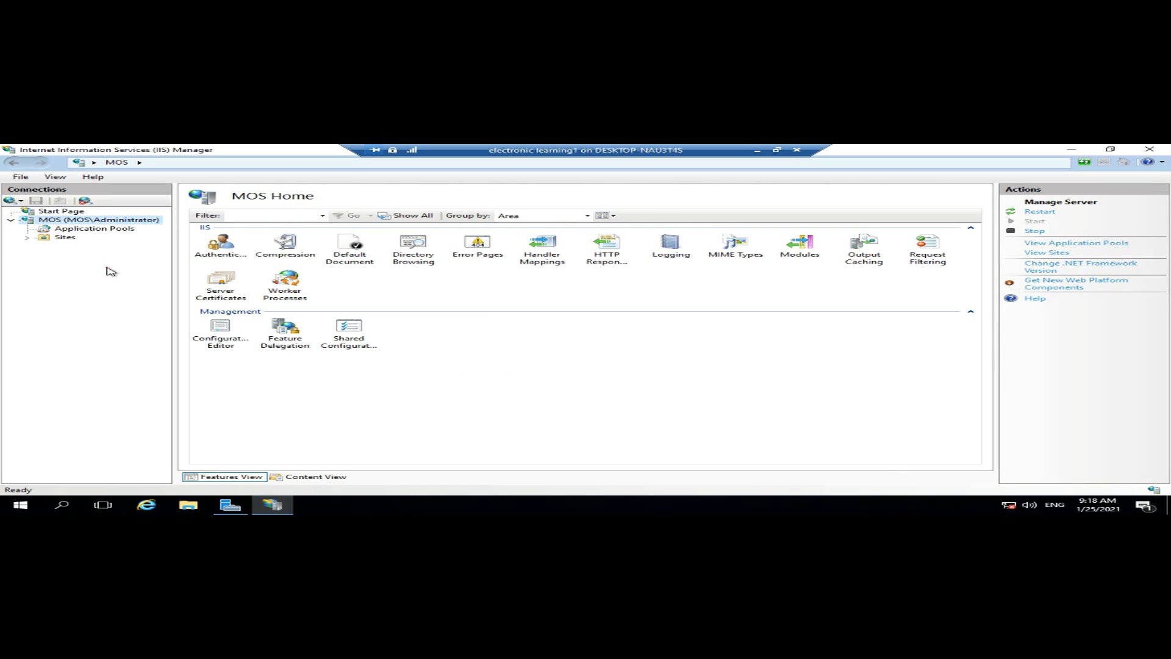
pyautogui.click(64, 238)
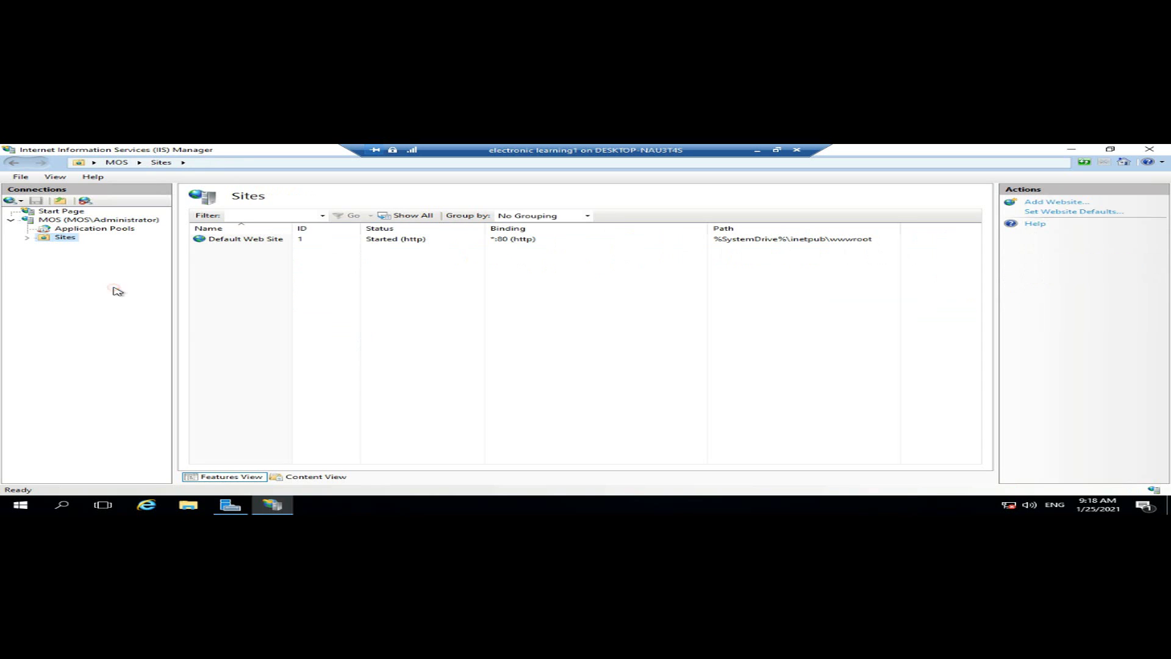
pyautogui.rightClick(64, 239)
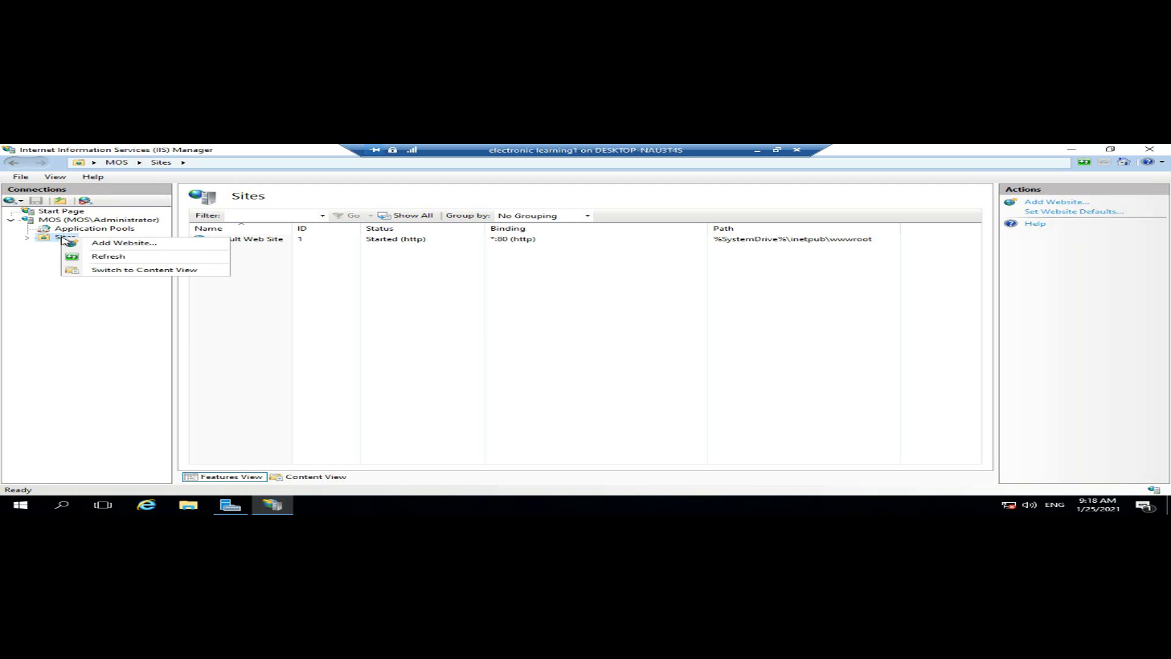
pyautogui.click(119, 245)
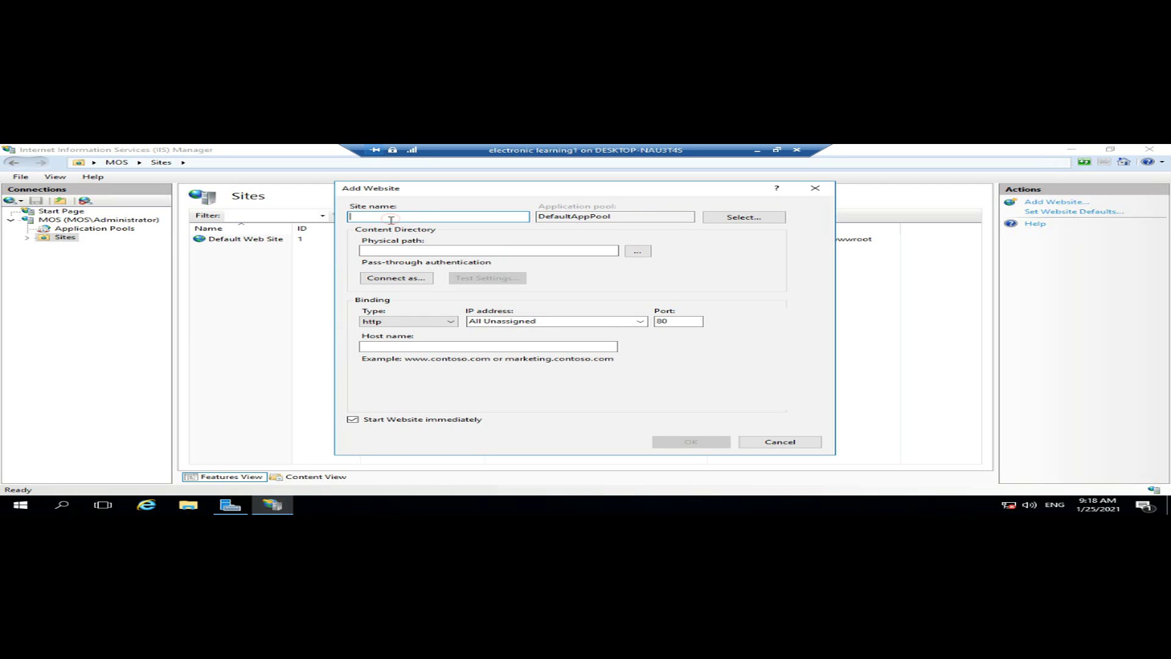
# Step: Name the new website siteoffice and choose the folder C:\site as its physical path
pyautogui.click(394, 218)
pyautogui.write('siteoffice')
pyautogui.click(457, 250)
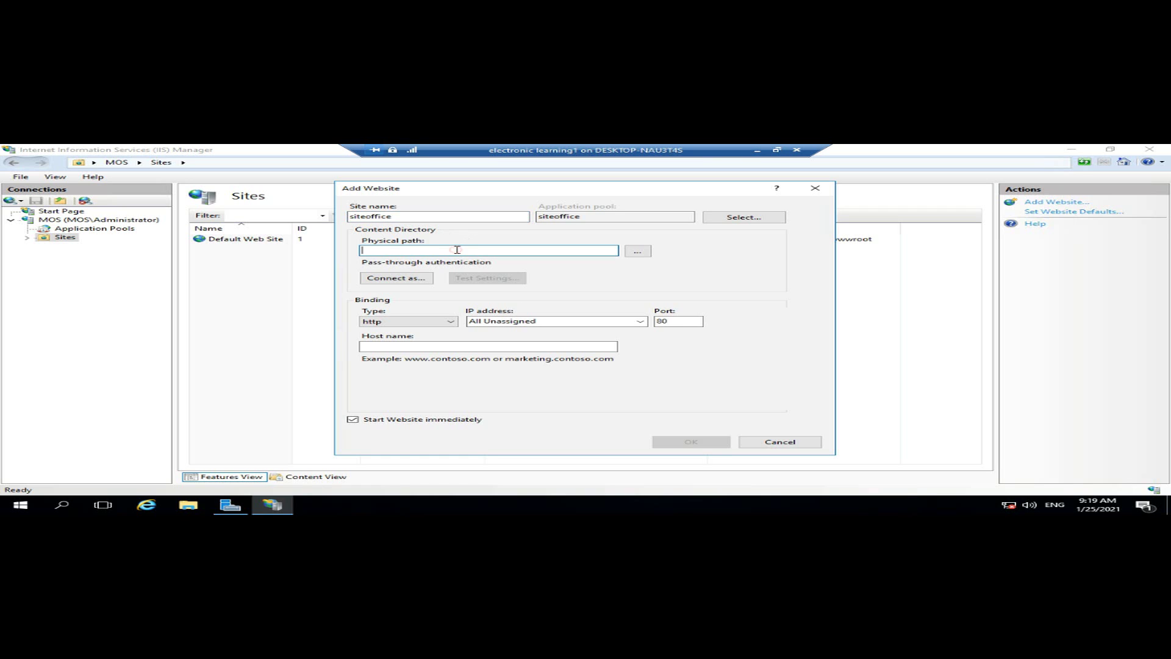
pyautogui.click(638, 252)
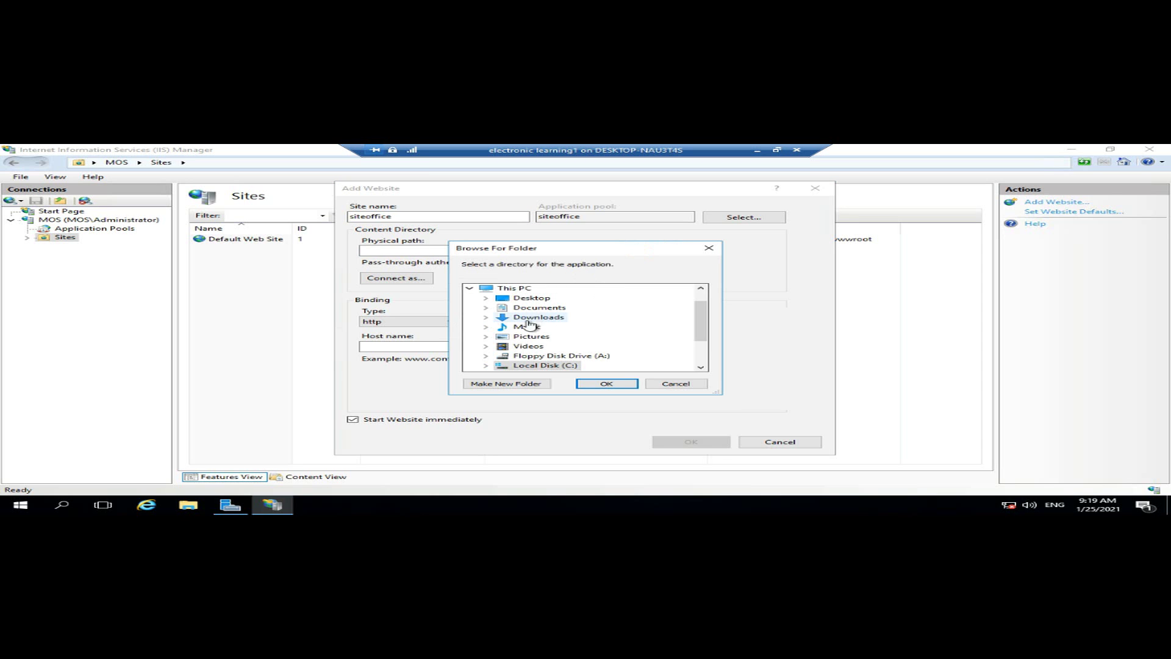
pyautogui.click(552, 365)
pyautogui.moveTo(699, 329); pyautogui.dragTo(683, 363)
pyautogui.doubleClick(516, 318)
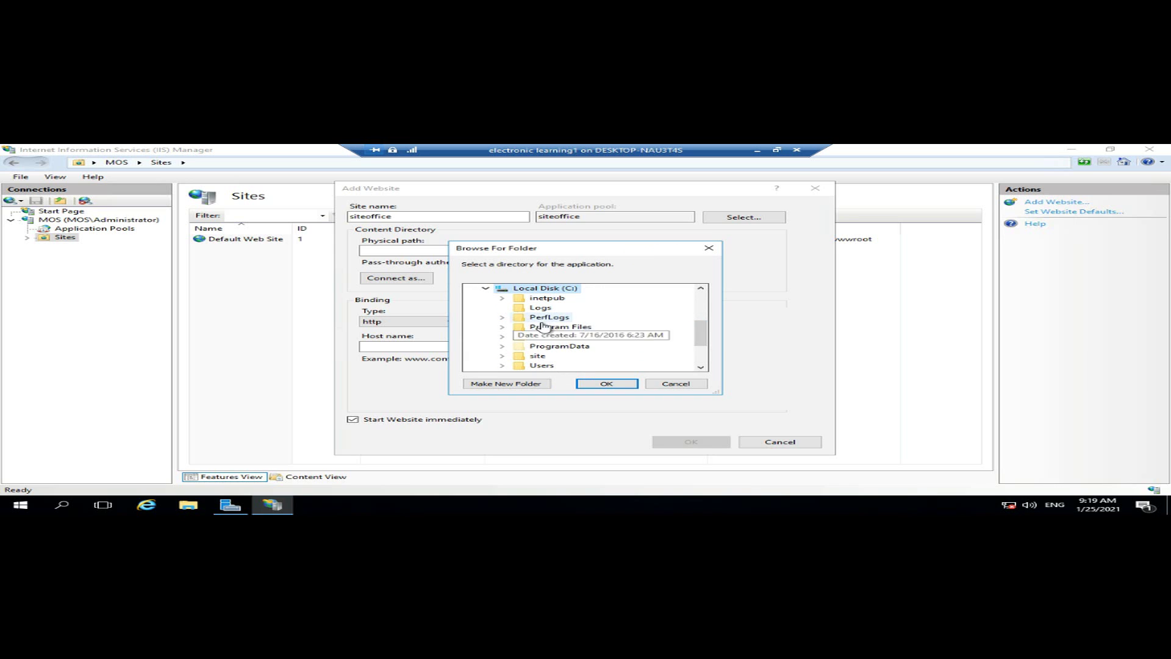
pyautogui.click(536, 359)
pyautogui.click(606, 383)
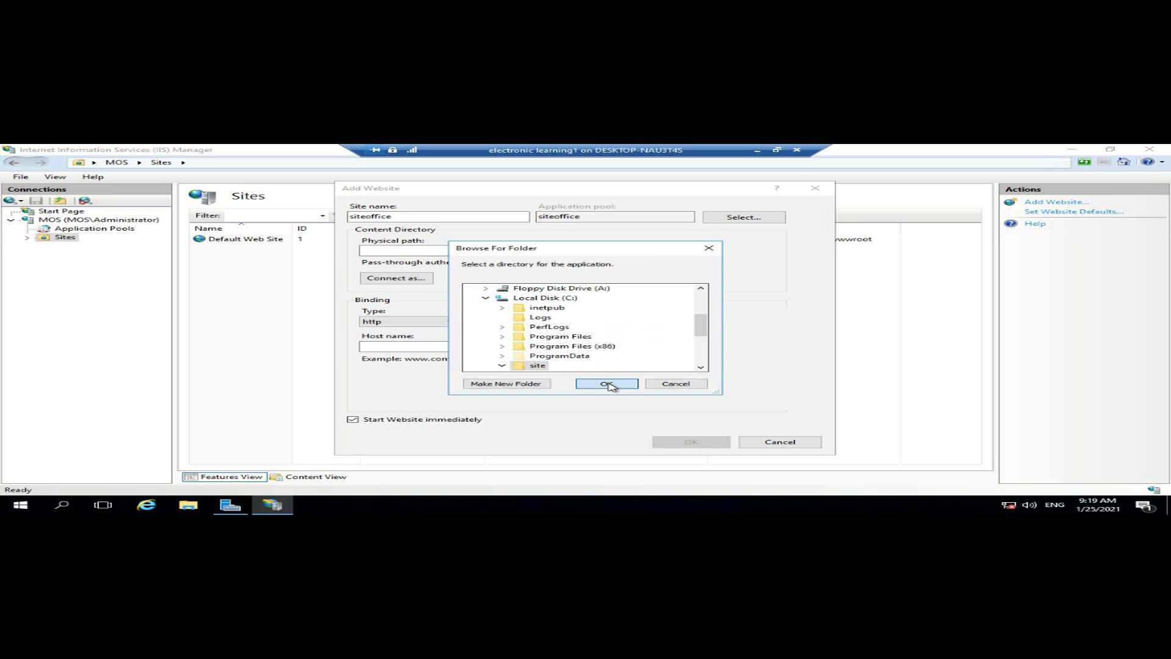
# Step: Examine the contents of C:\site and its files subfolder in File Explorer, and return to the website setup in IIS Manager
pyautogui.click(186, 507)
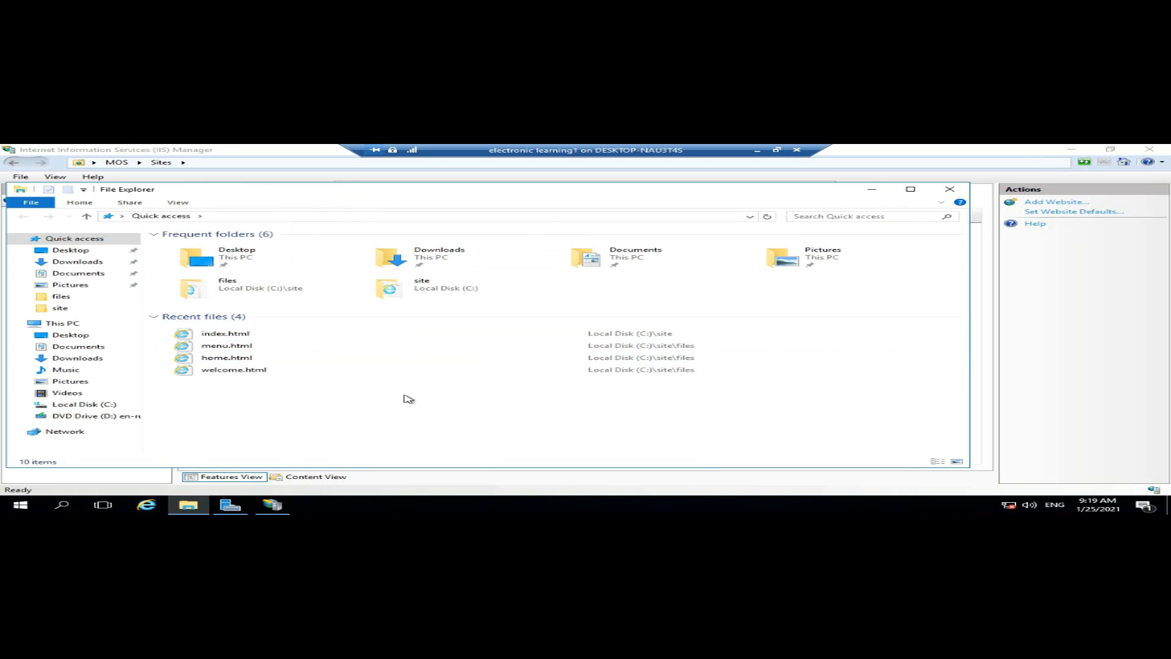
pyautogui.click(72, 324)
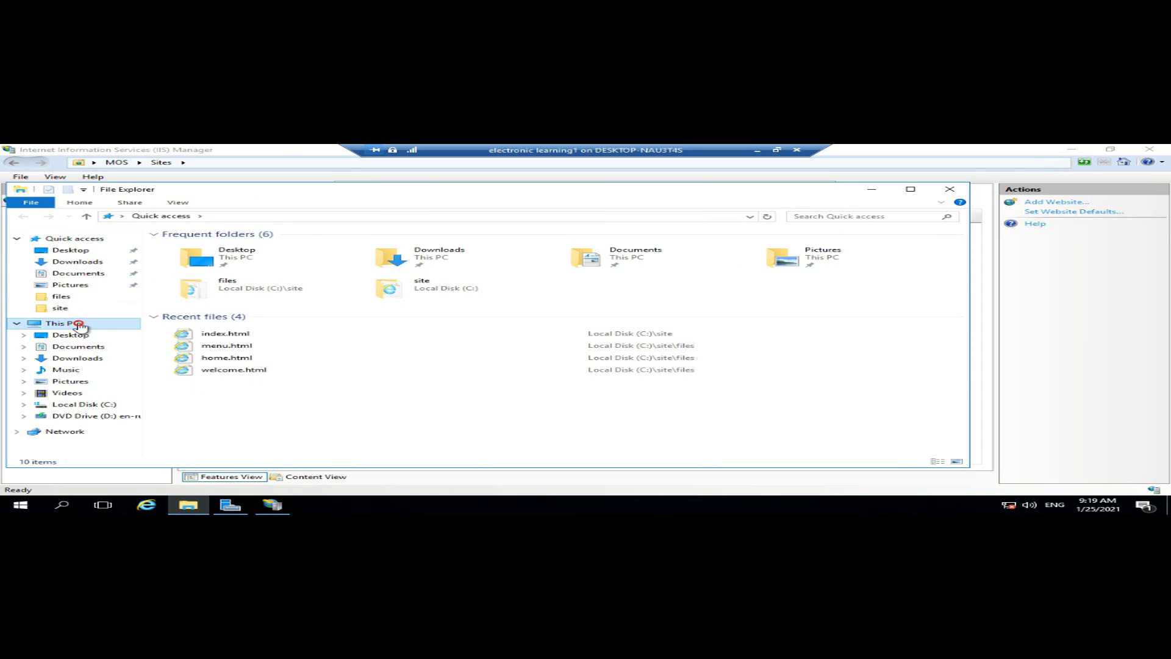
pyautogui.doubleClick(430, 326)
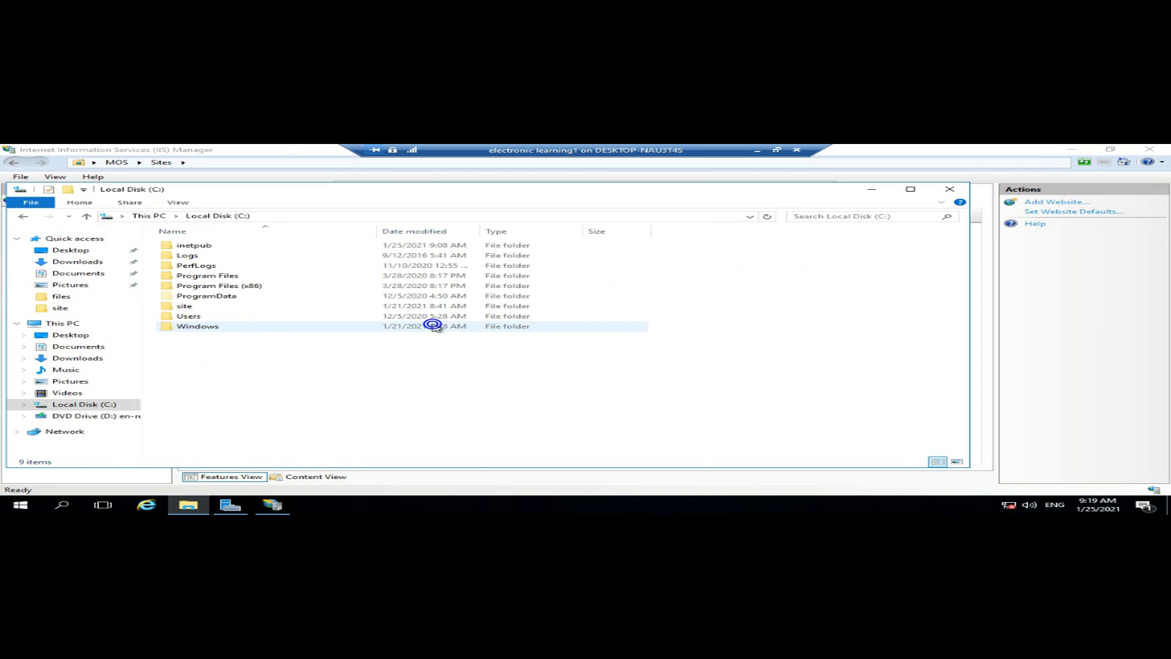
pyautogui.doubleClick(186, 306)
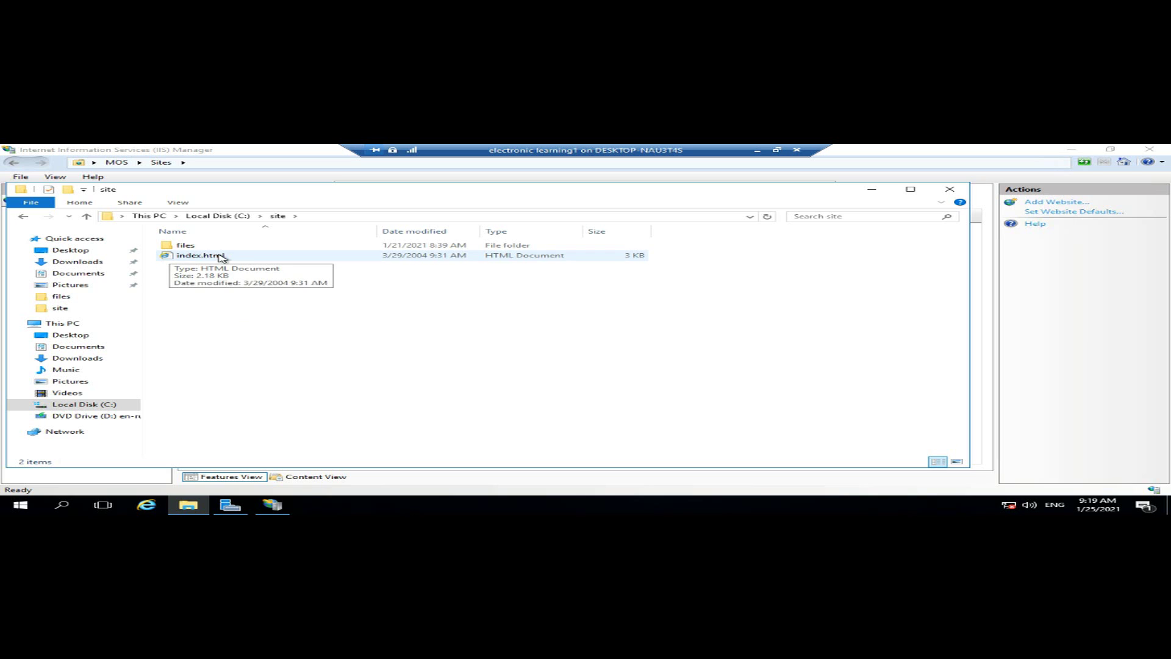
pyautogui.doubleClick(186, 246)
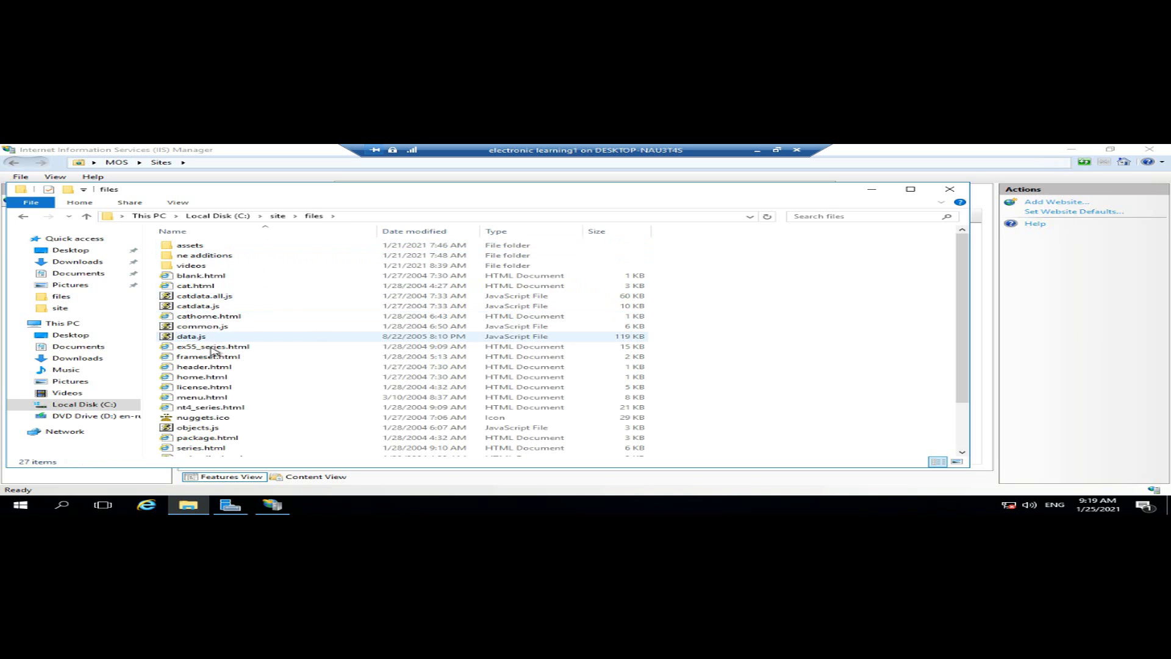
pyautogui.click(285, 504)
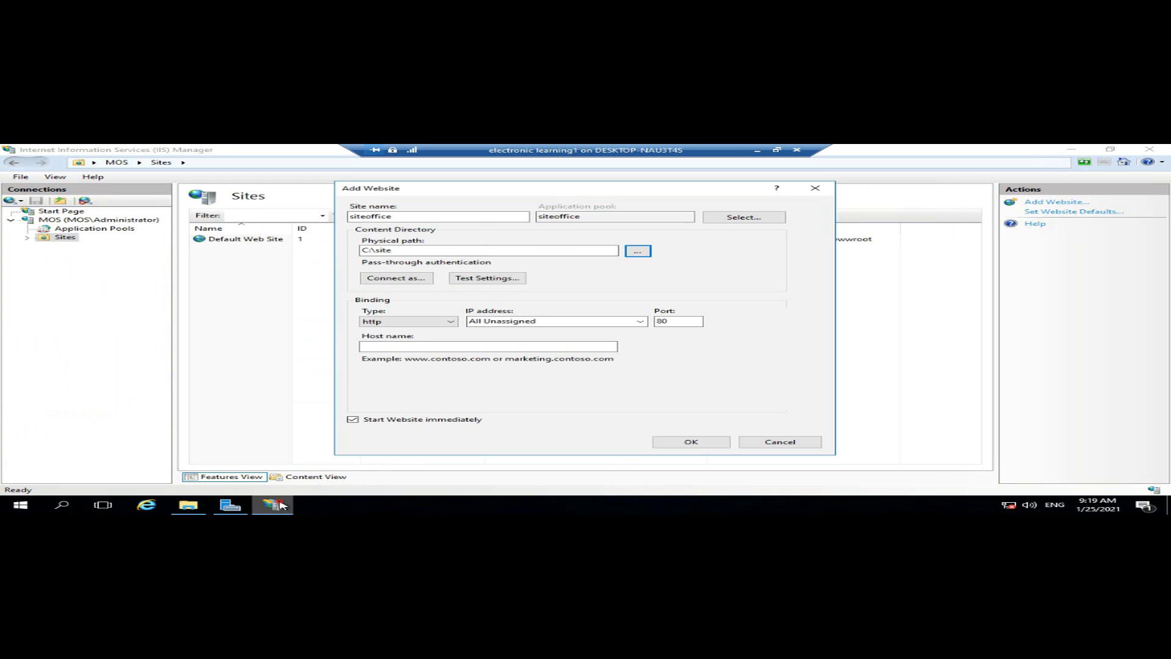
# Step: Bind the website to http at 192.168.1.2 with host name cources.ncmdit.local, create it, and close IIS Manager
pyautogui.click(598, 321)
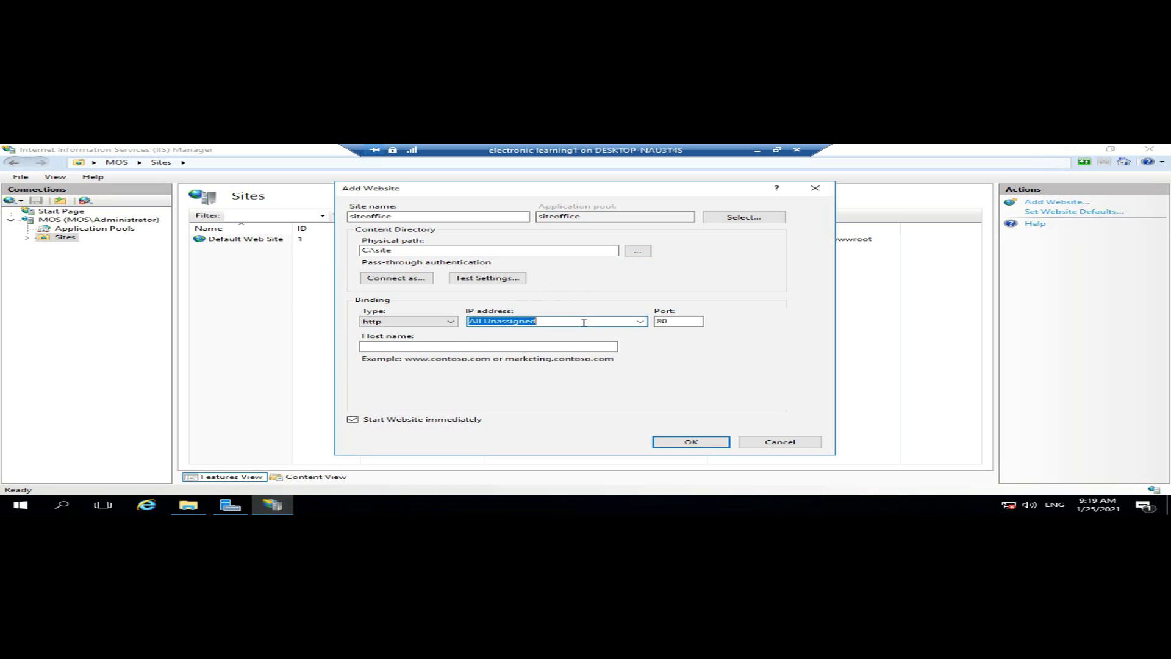
pyautogui.write('192.168.1.2')
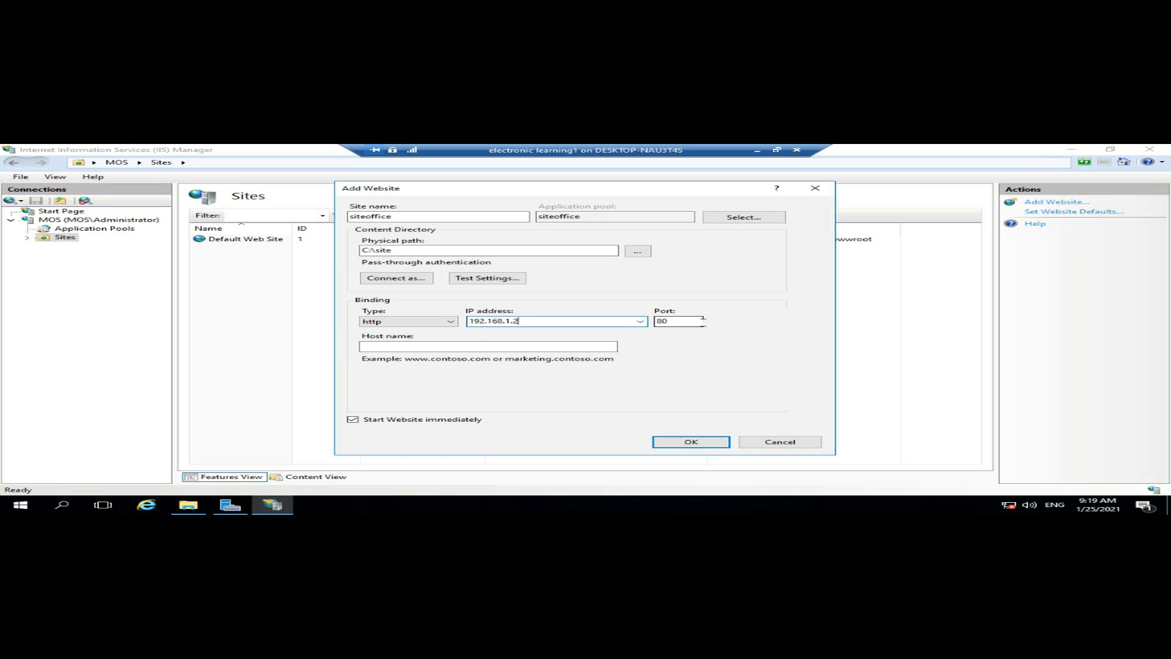
pyautogui.click(451, 321)
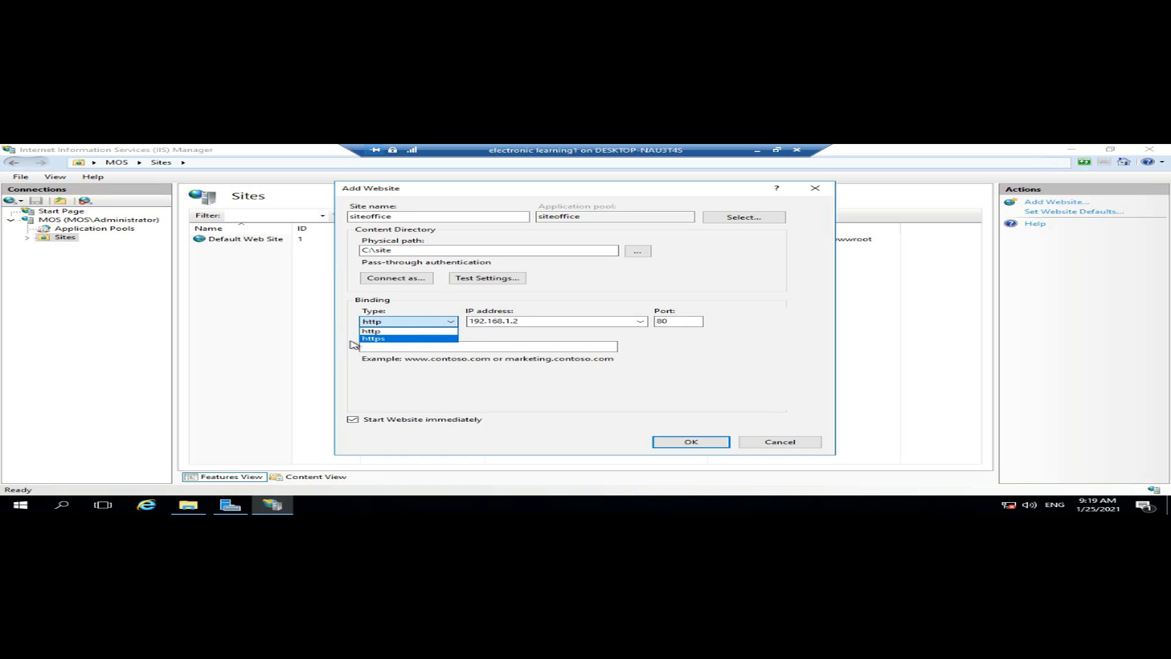
pyautogui.click(389, 330)
pyautogui.click(426, 348)
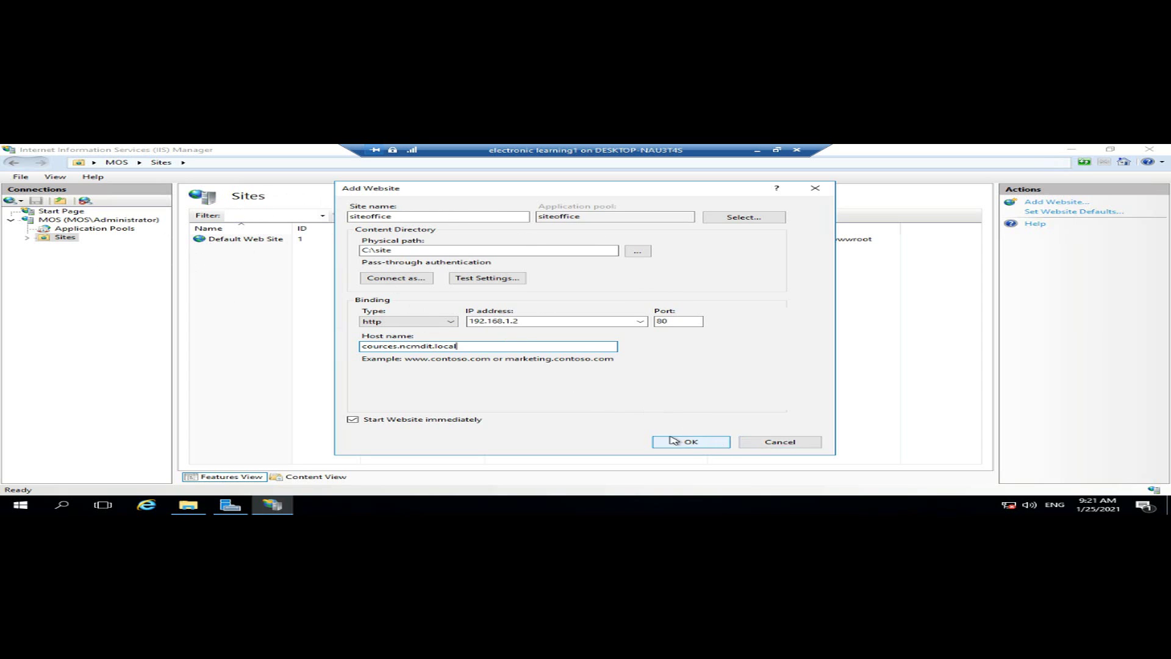
pyautogui.click(691, 441)
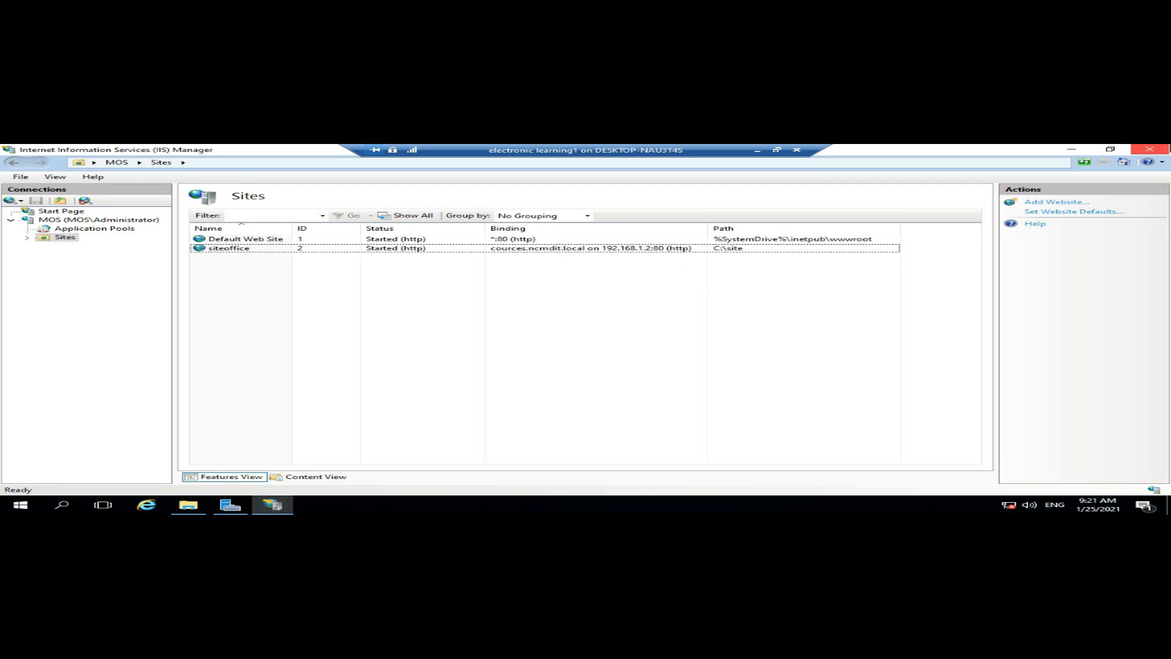
pyautogui.click(1150, 149)
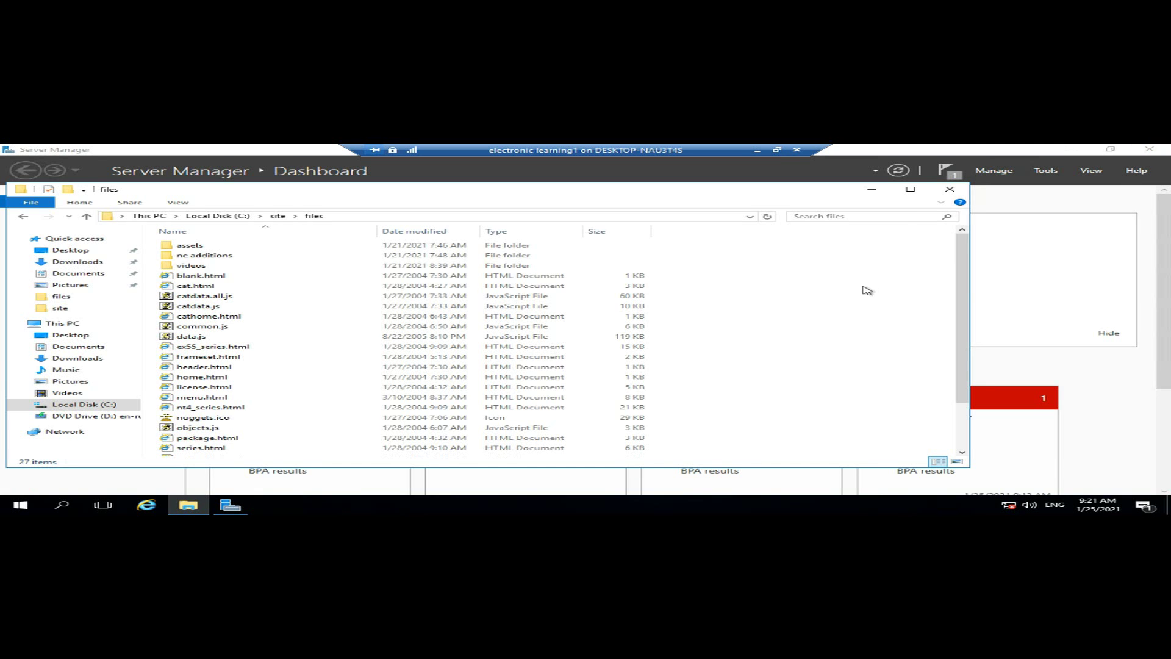
# Step: Open cources.ncmdit.local in Internet Explorer and follow the "here" link on its start page to enter the site
pyautogui.press('super+d')
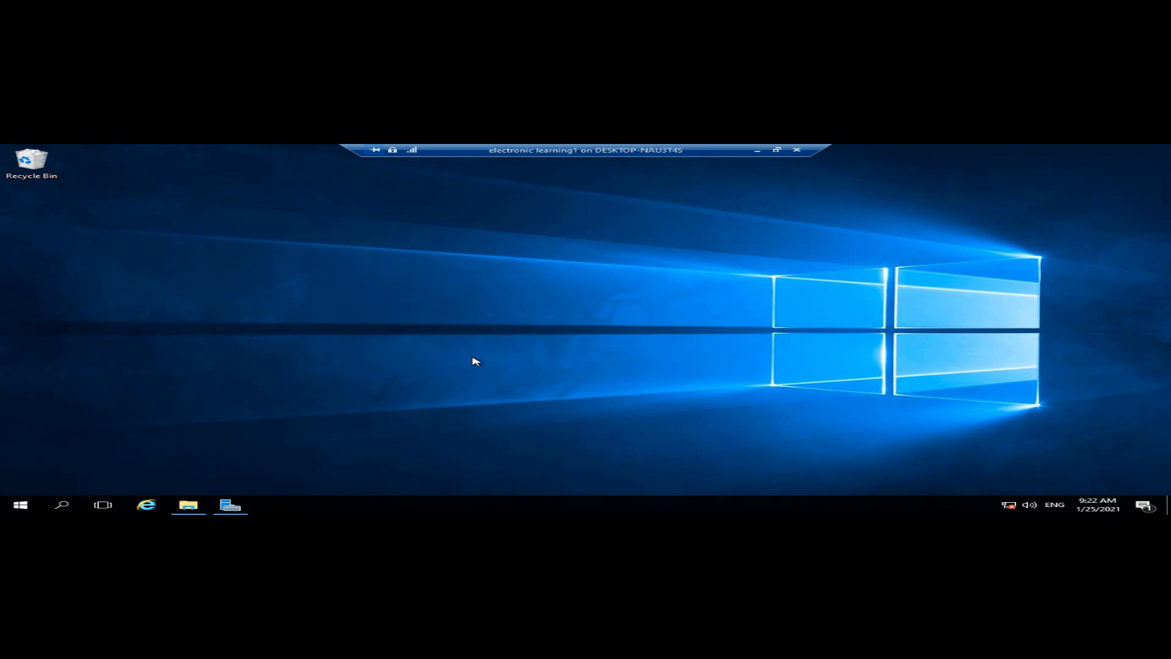
pyautogui.click(575, 332)
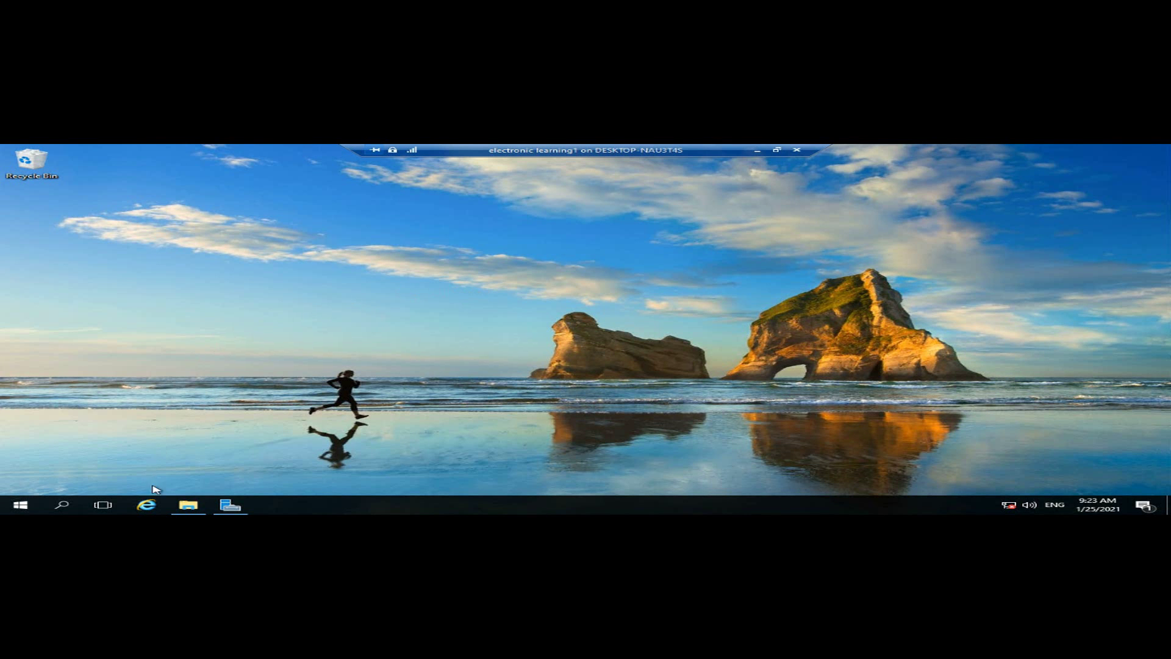
pyautogui.click(146, 504)
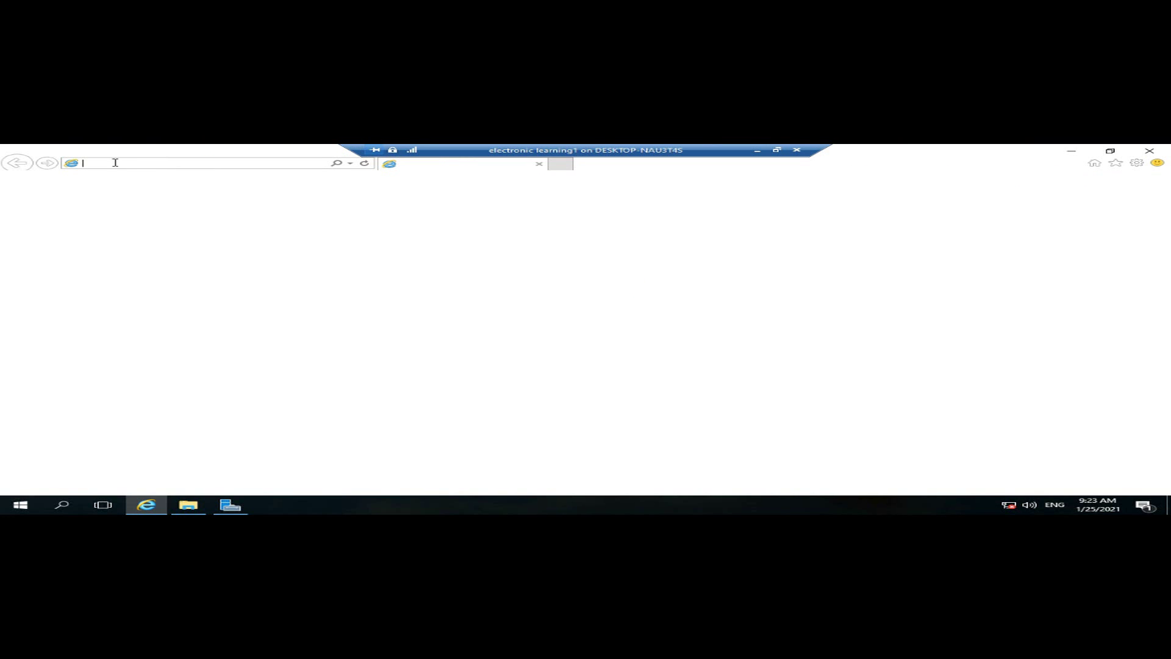
pyautogui.write('c')
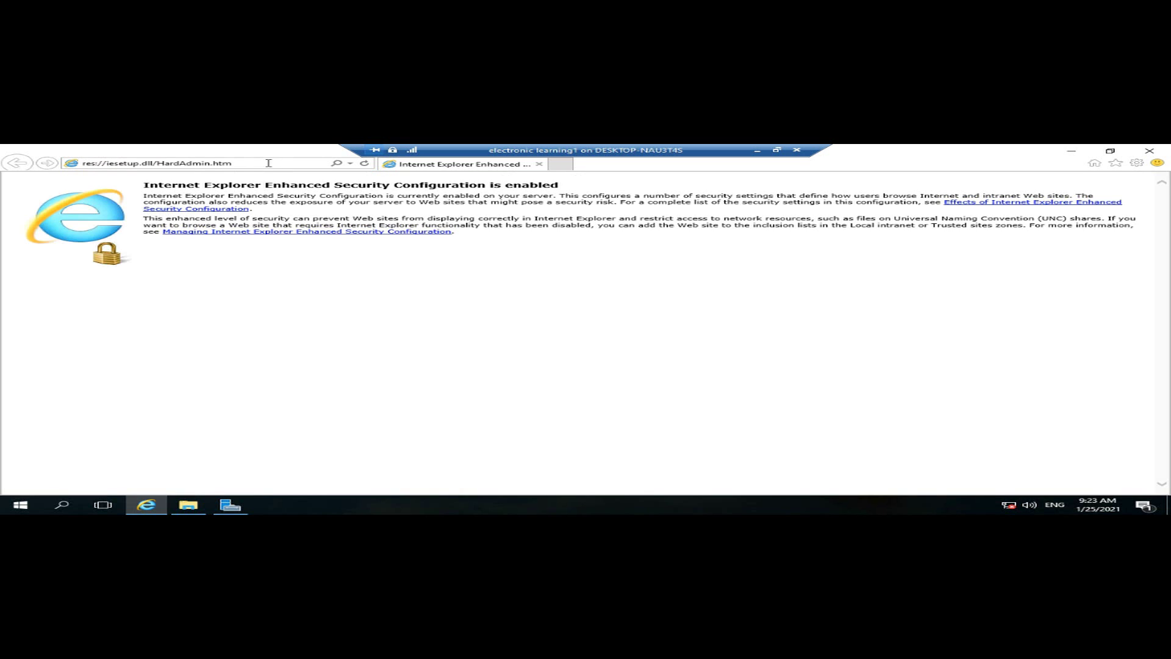
pyautogui.click(269, 163)
pyautogui.write('c')
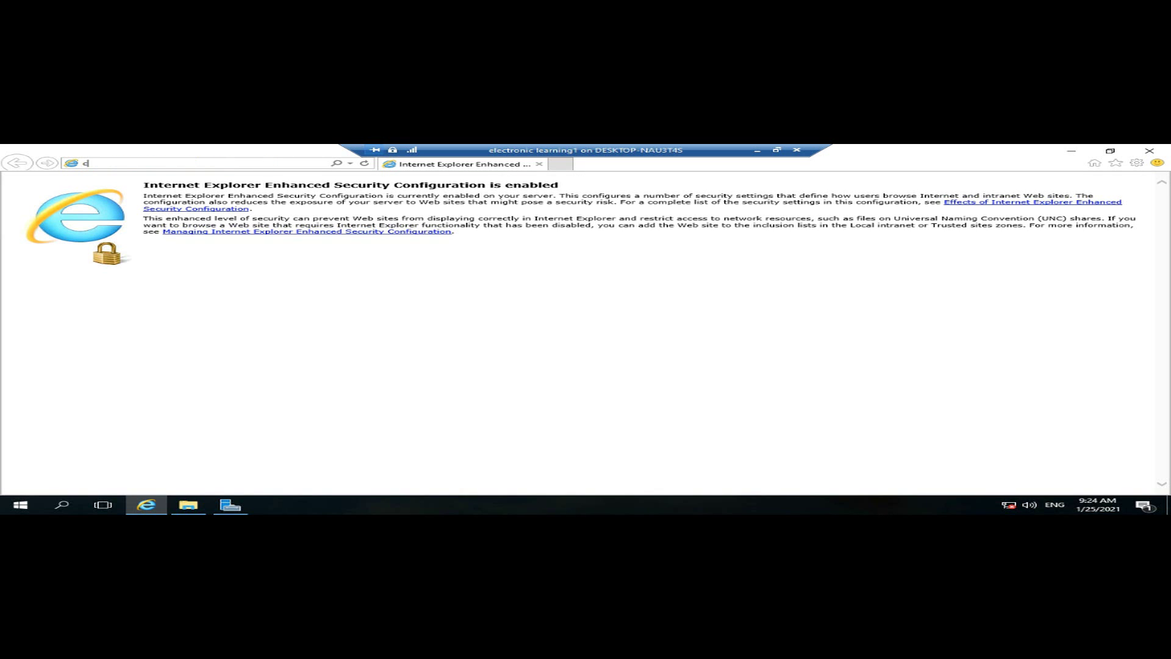
pyautogui.write('or')
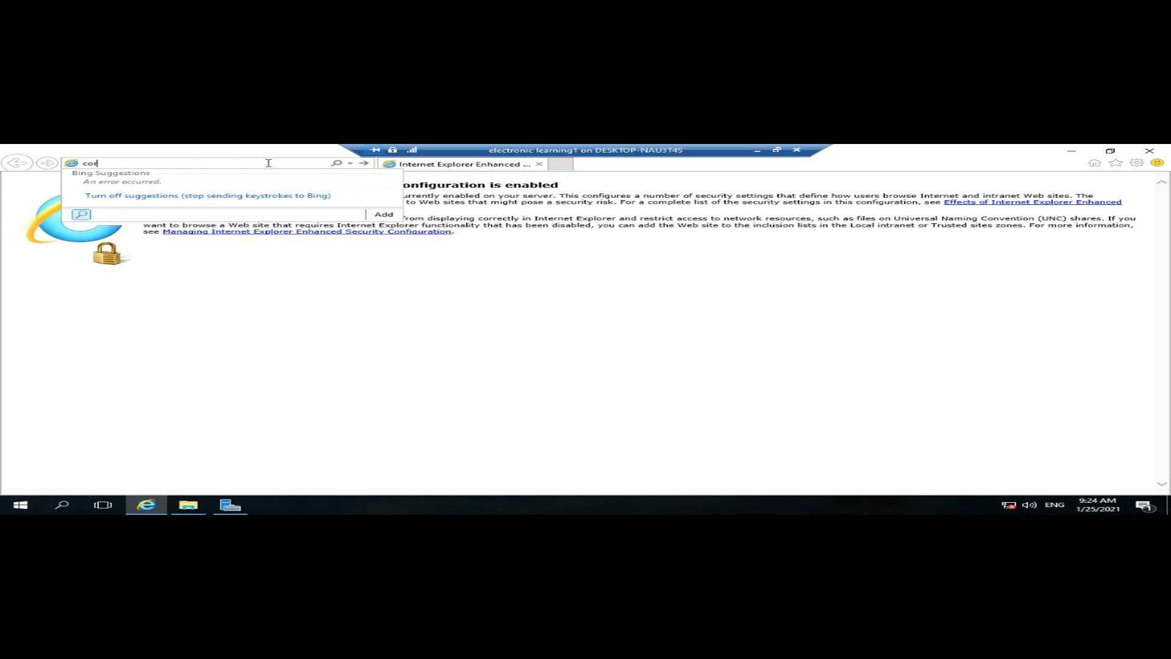
pyautogui.write('es.ncmdit.local')
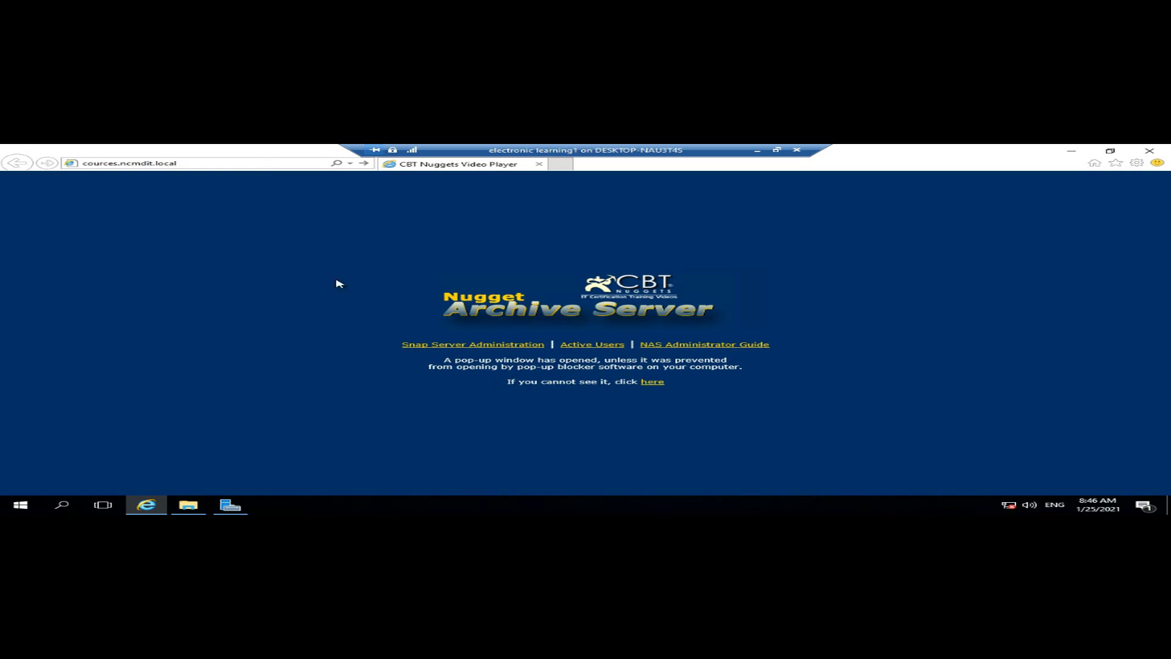
pyautogui.click(652, 383)
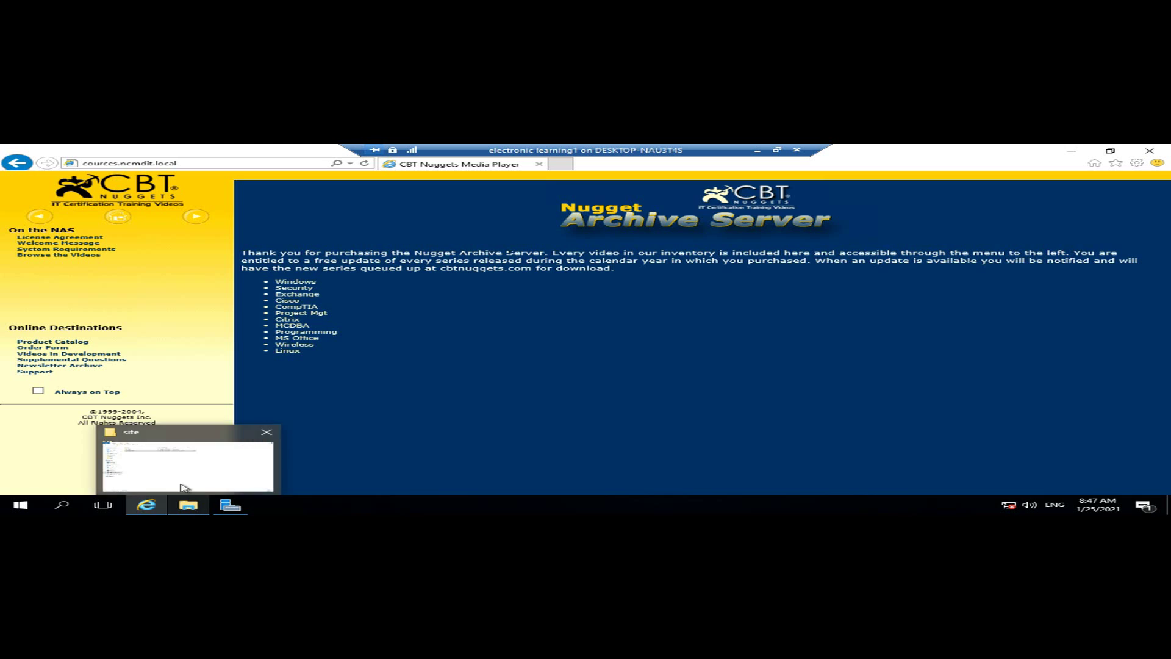
# Step: Examine the site folder and its files subfolder in File Explorer, and return to the website in Internet Explorer
pyautogui.click(183, 477)
pyautogui.click(259, 325)
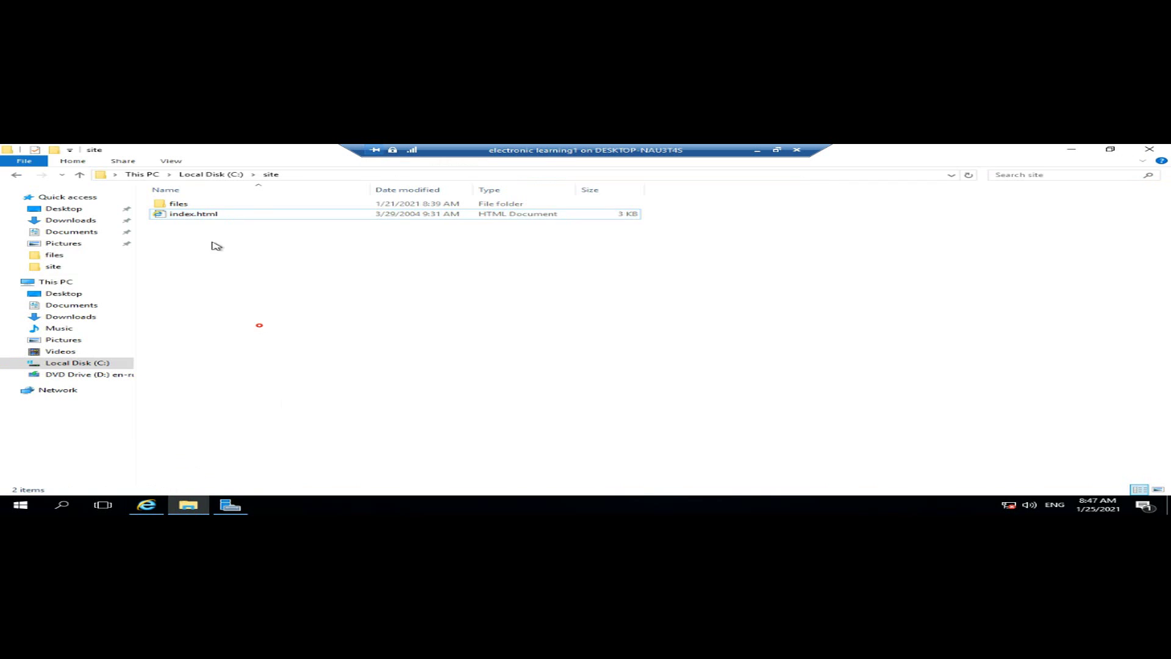
pyautogui.doubleClick(178, 203)
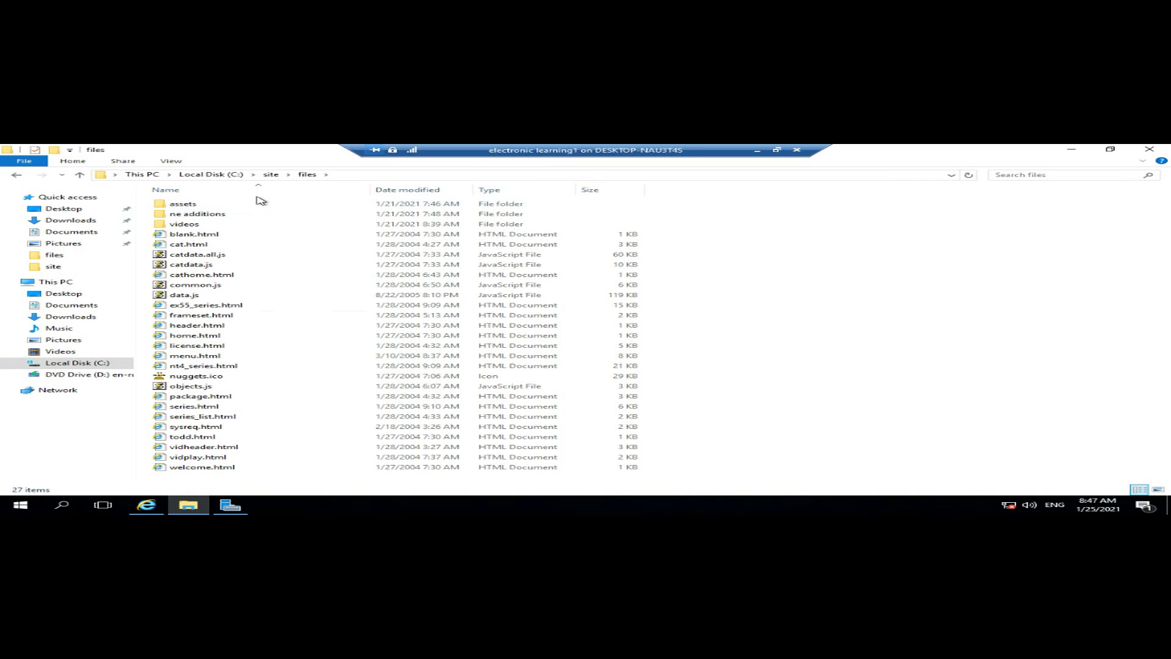
pyautogui.click(271, 175)
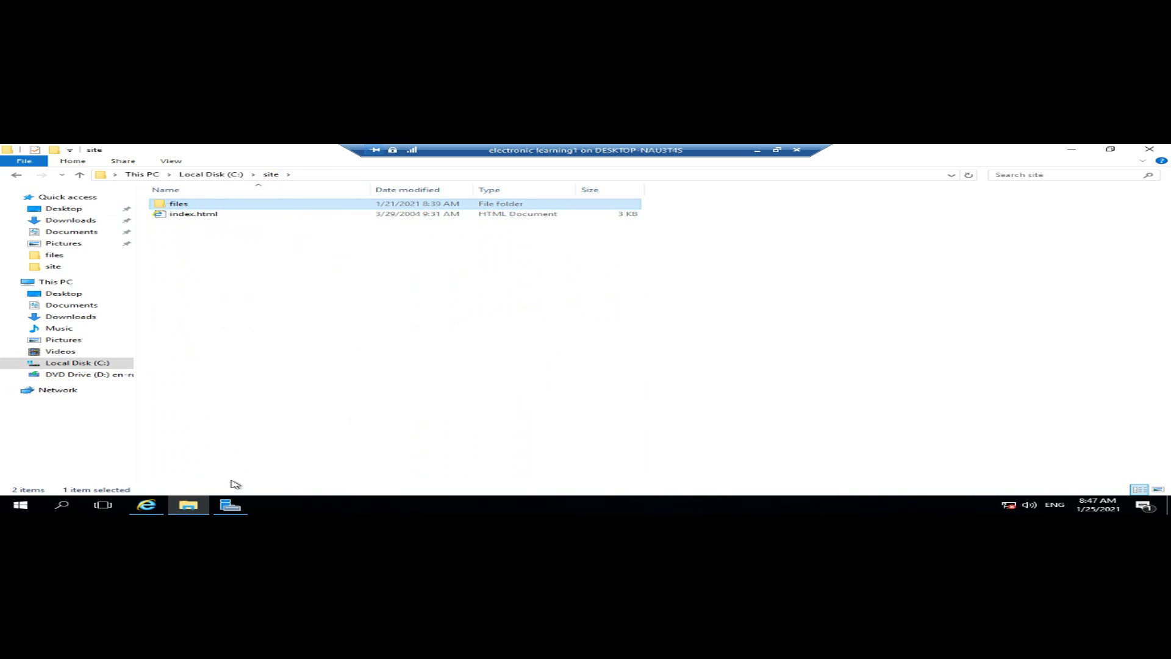
pyautogui.click(149, 508)
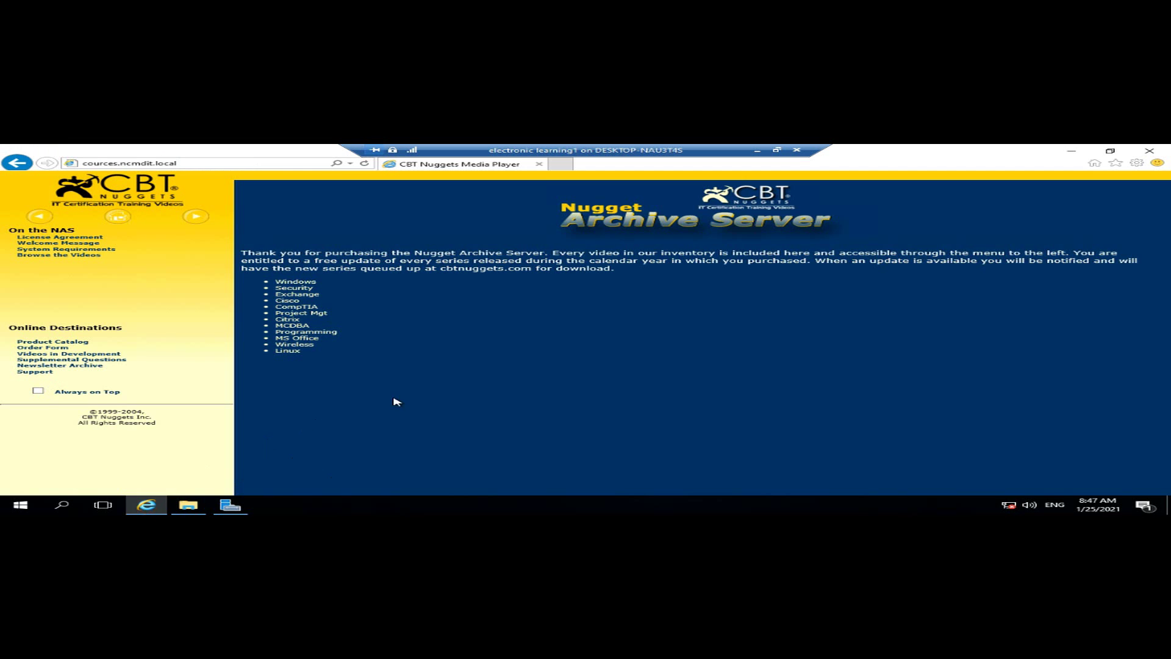